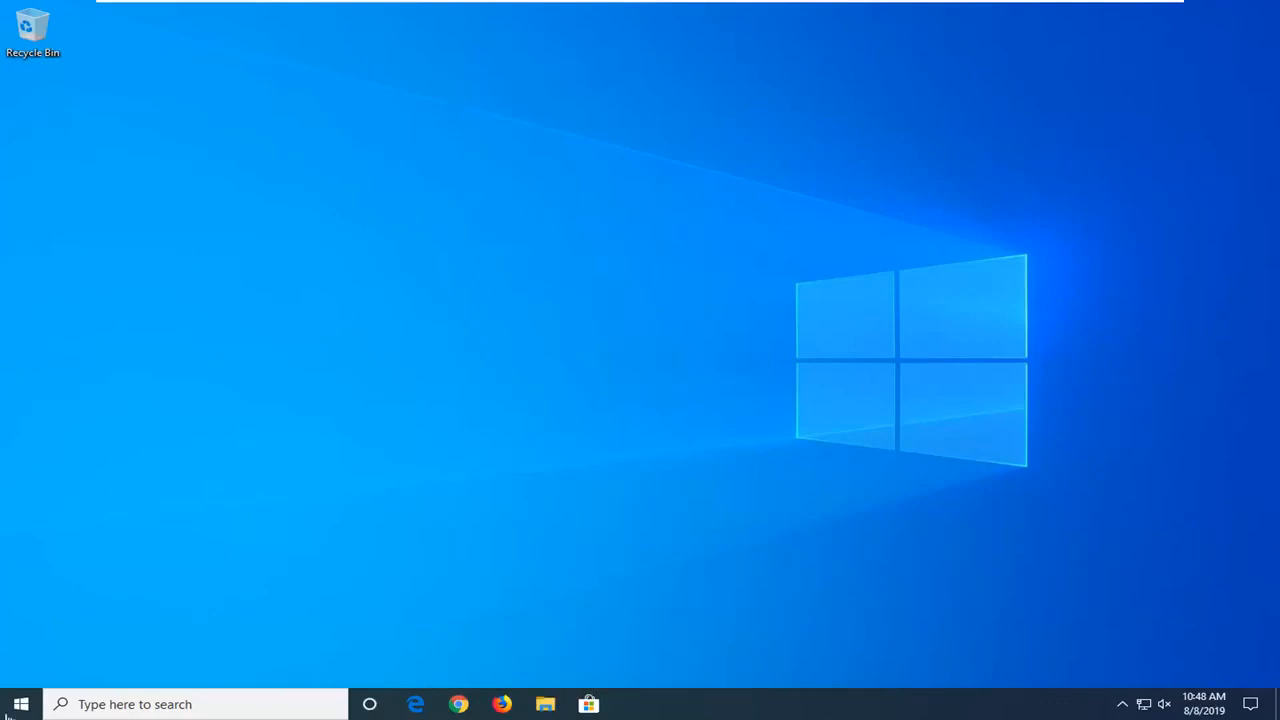
Step: Find regedit, run Registry Editor as administrator, and allow it to make changes to the device
{"action": "left_click", "coordinate": [18, 706]}
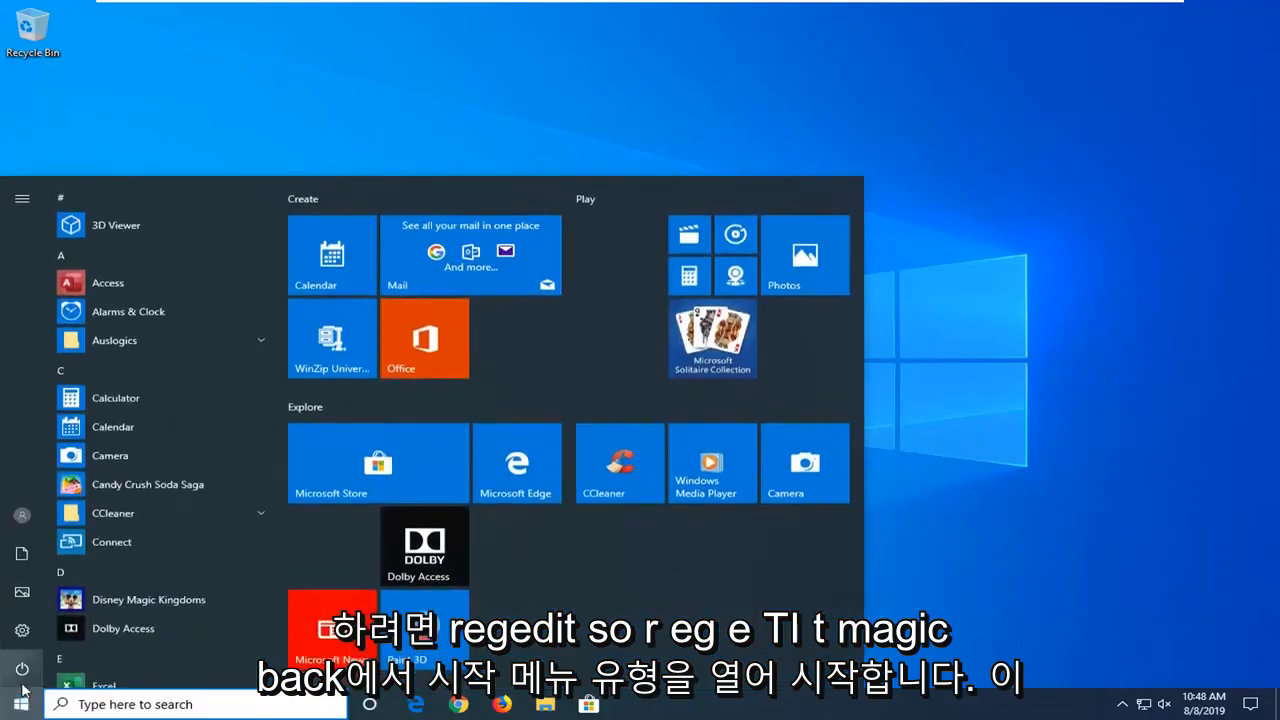
{"action": "type", "text": "regedit"}
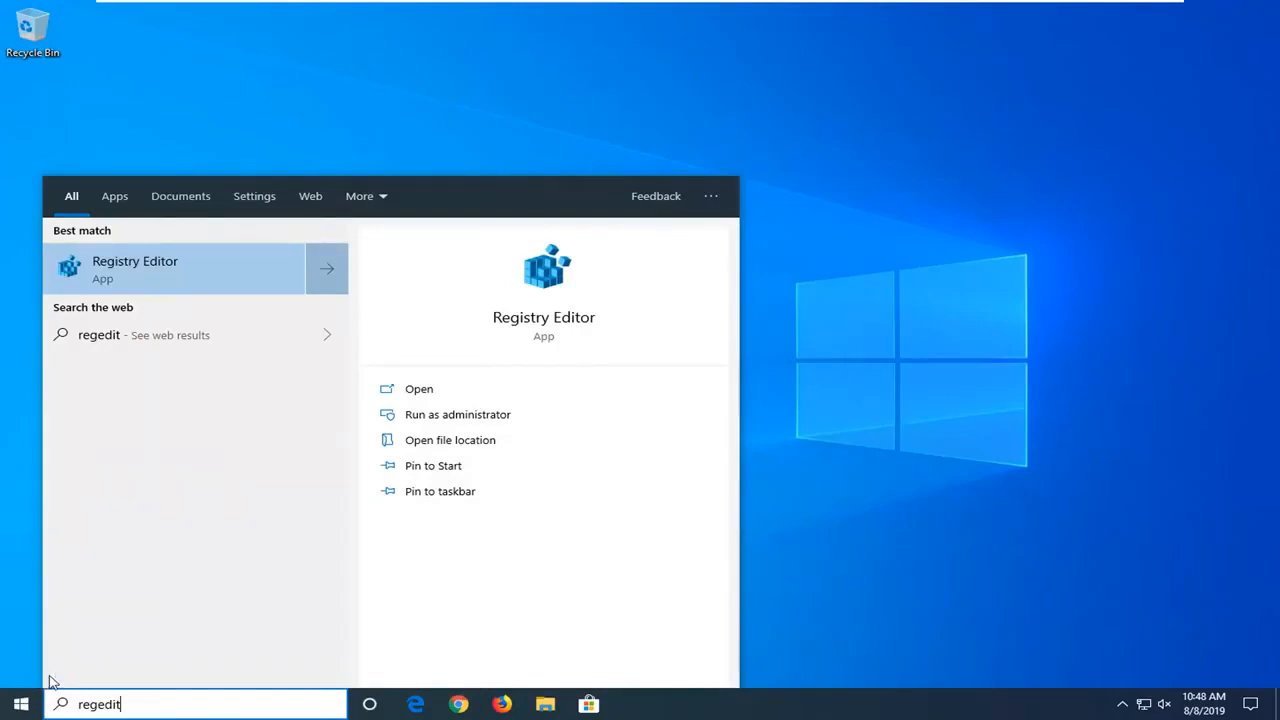
{"action": "right_click", "coordinate": [121, 273]}
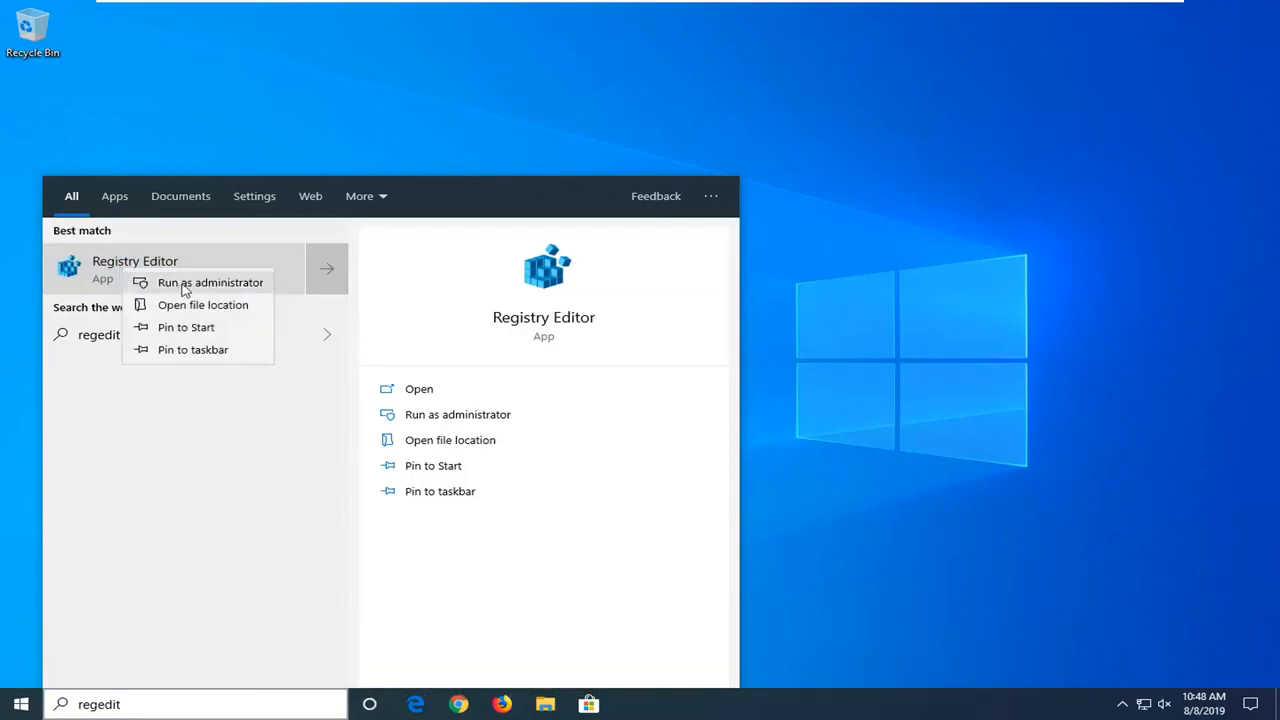
{"action": "left_click", "coordinate": [181, 283]}
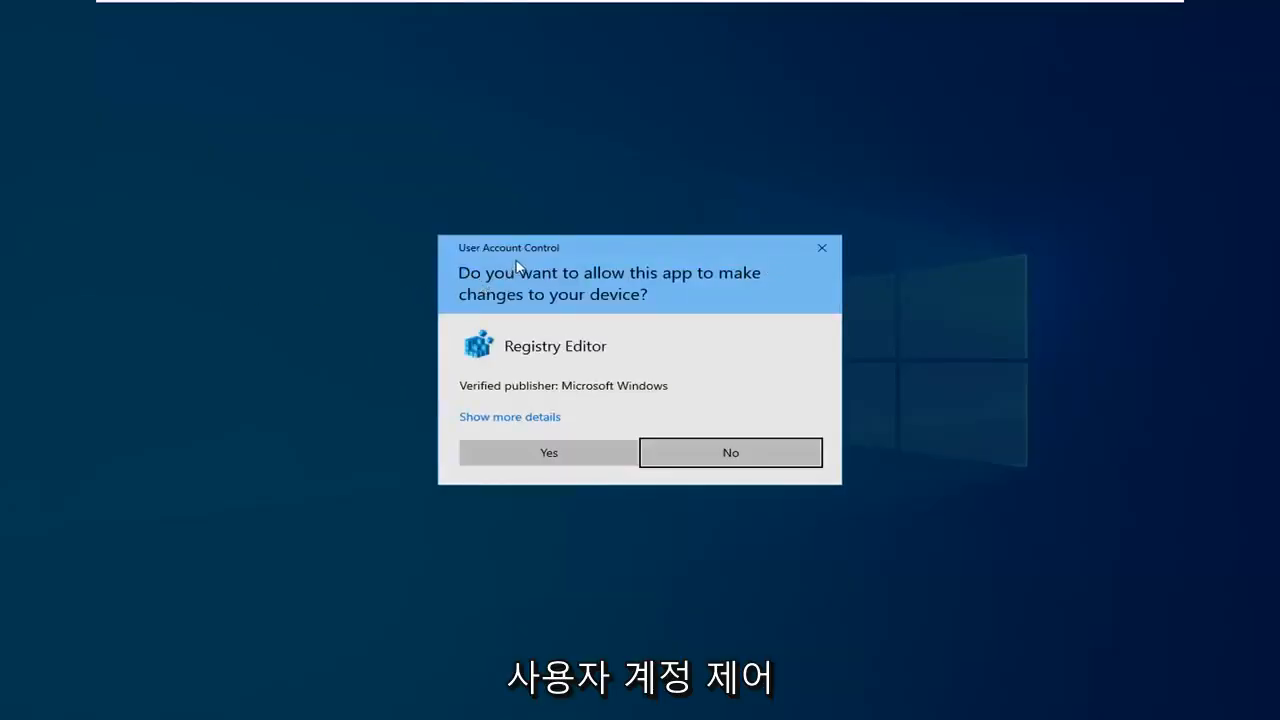
{"action": "left_click", "coordinate": [521, 451]}
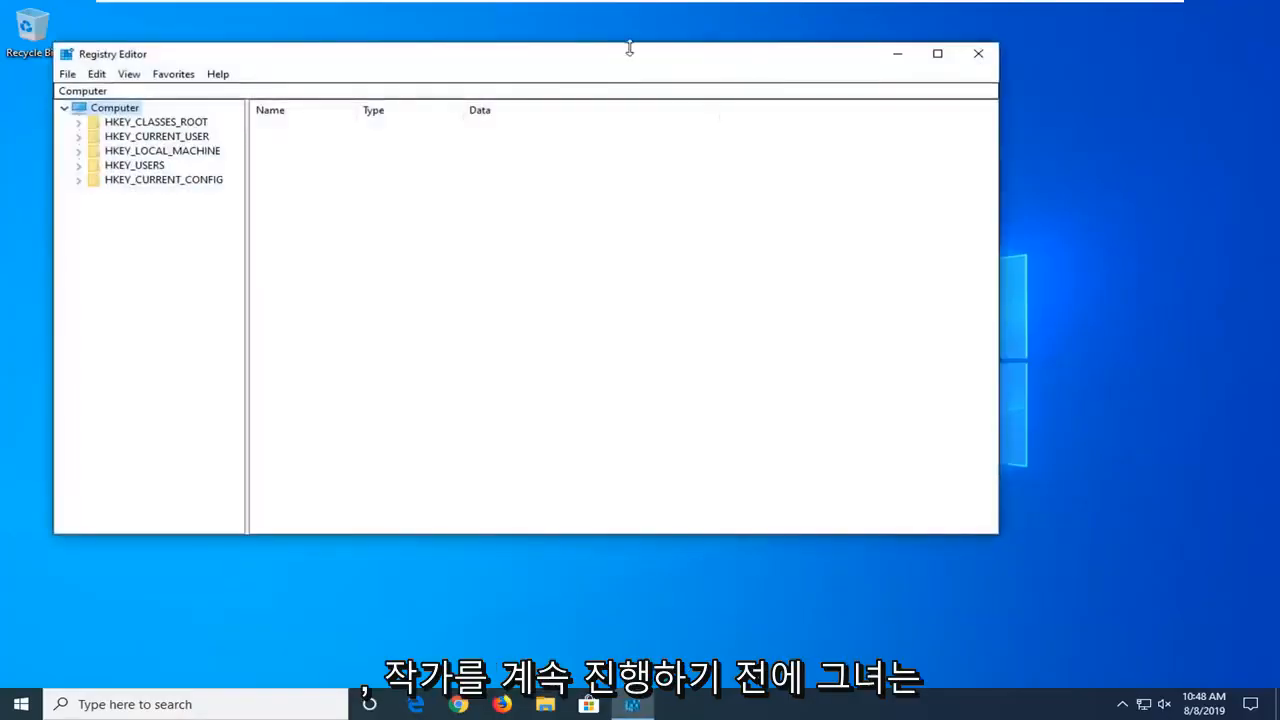
{"action": "left_click_drag", "start_coordinate": [630, 48], "coordinate": [653, 57]}
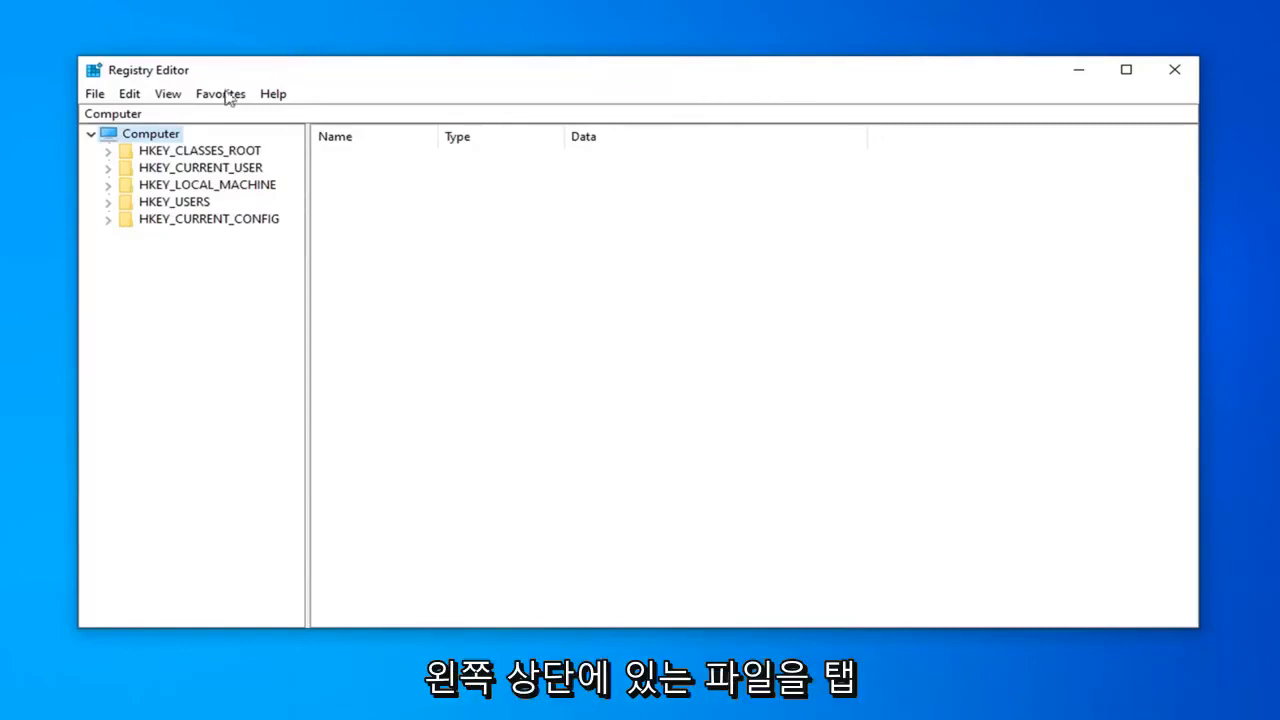
{"action": "left_click", "coordinate": [99, 96]}
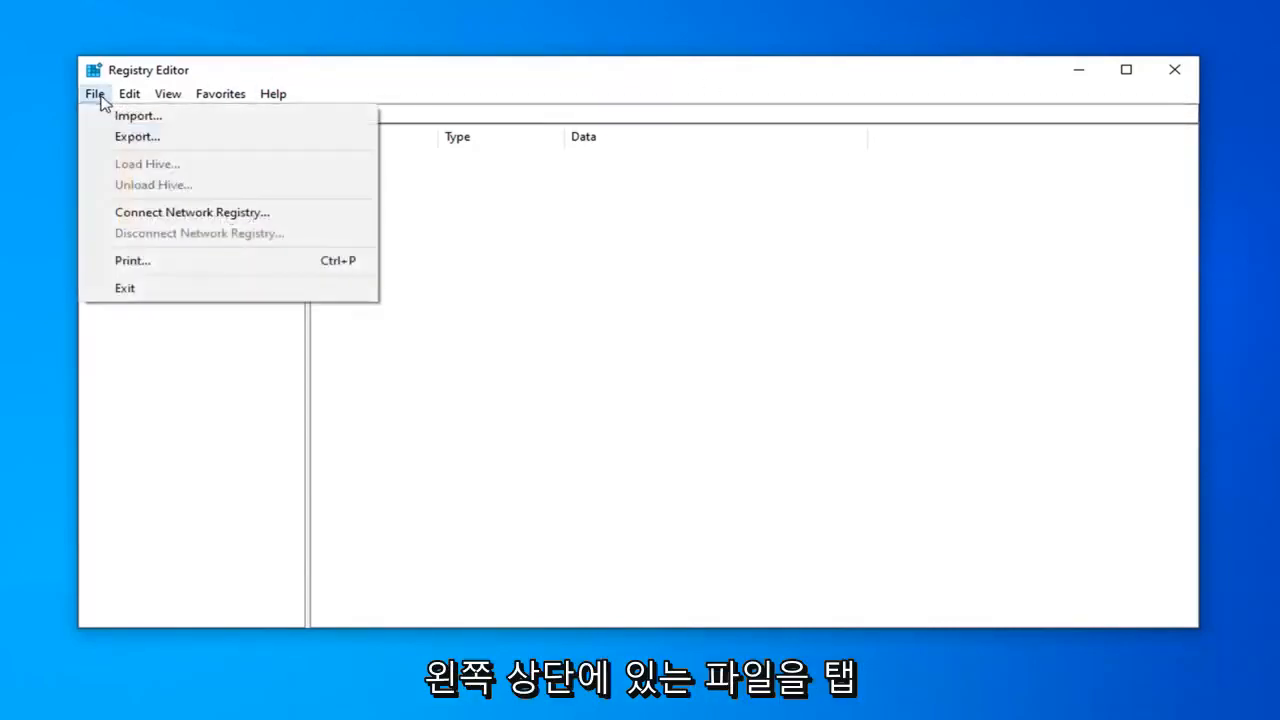
{"action": "left_click", "coordinate": [128, 136]}
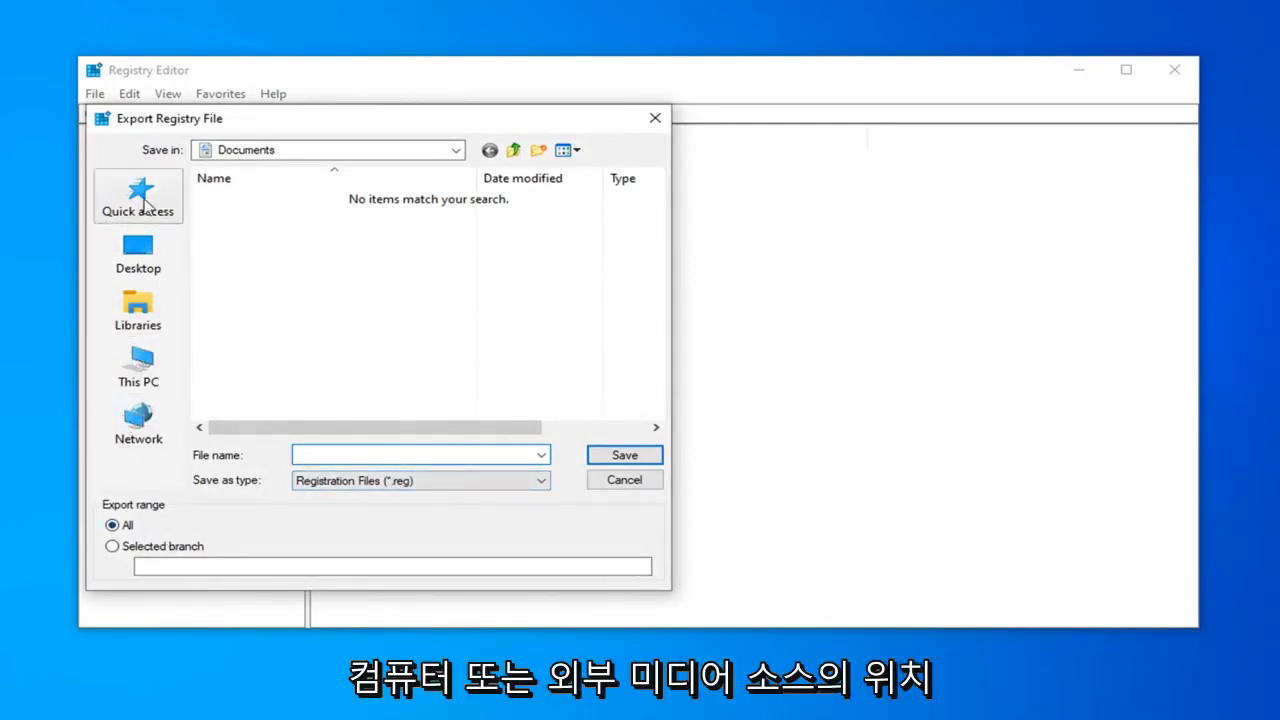
{"action": "left_click", "coordinate": [624, 480]}
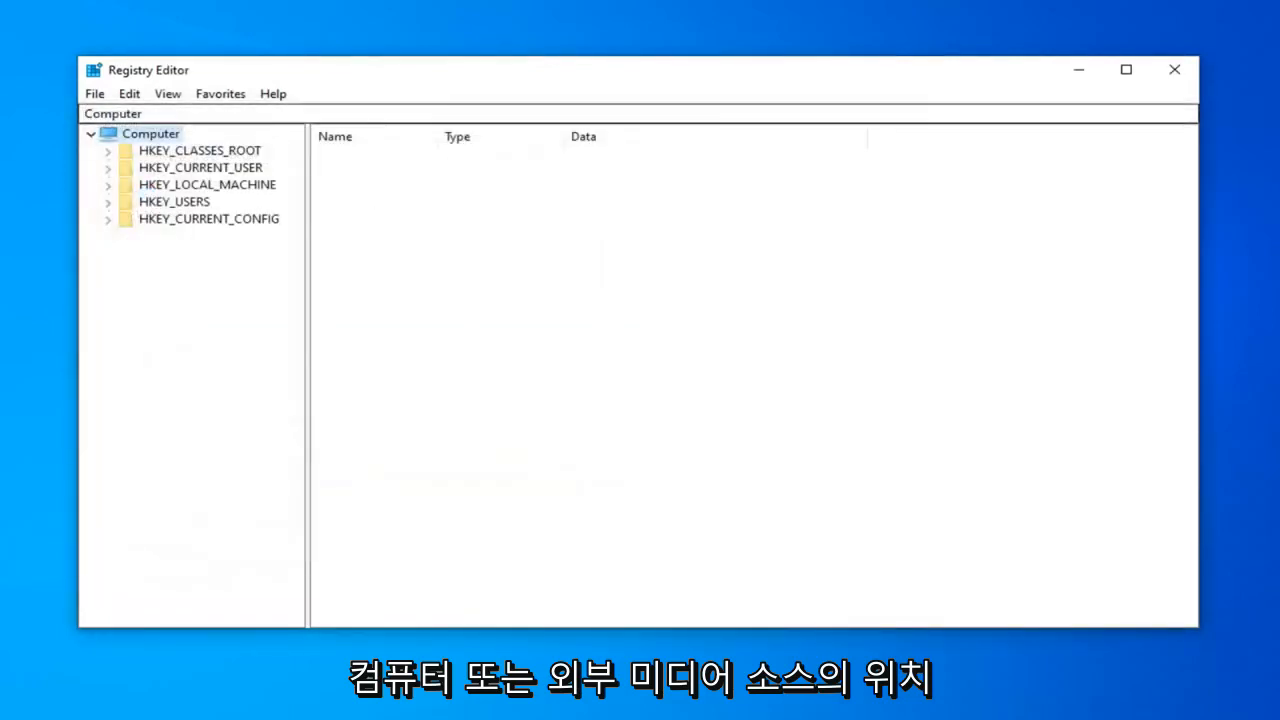
{"action": "left_click", "coordinate": [95, 94]}
{"action": "left_click", "coordinate": [121, 117]}
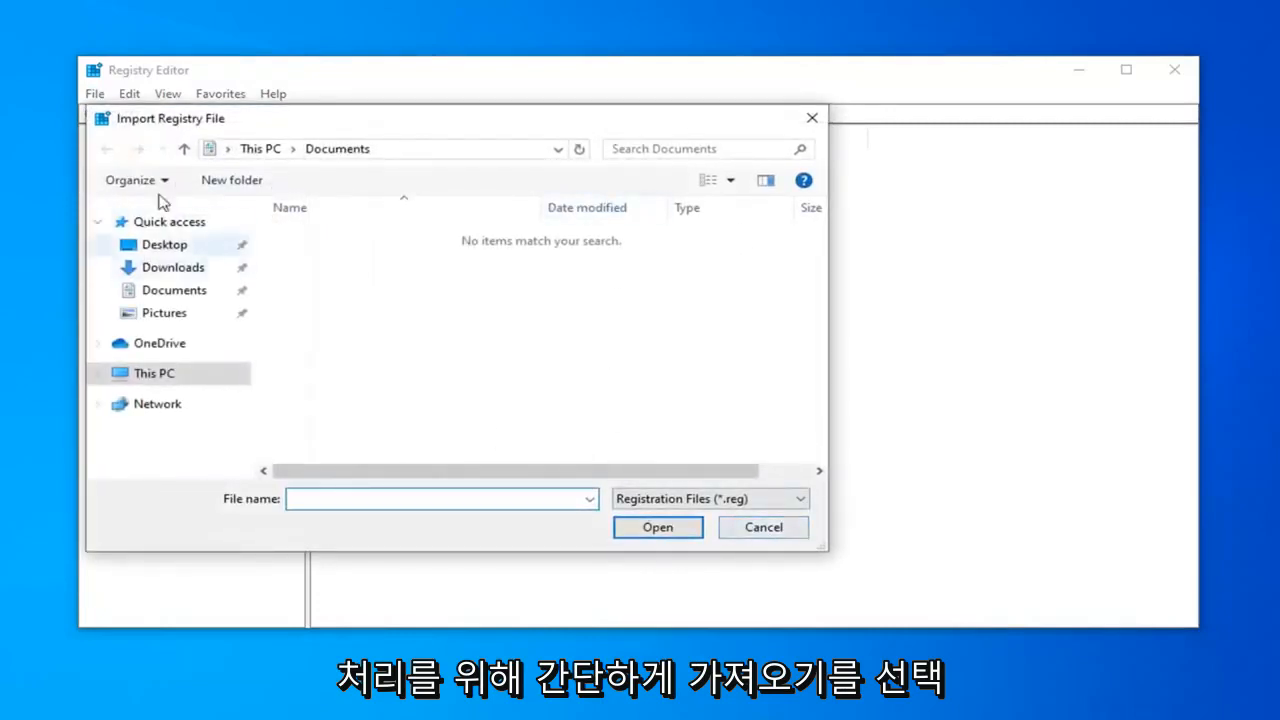
{"action": "left_click", "coordinate": [757, 530]}
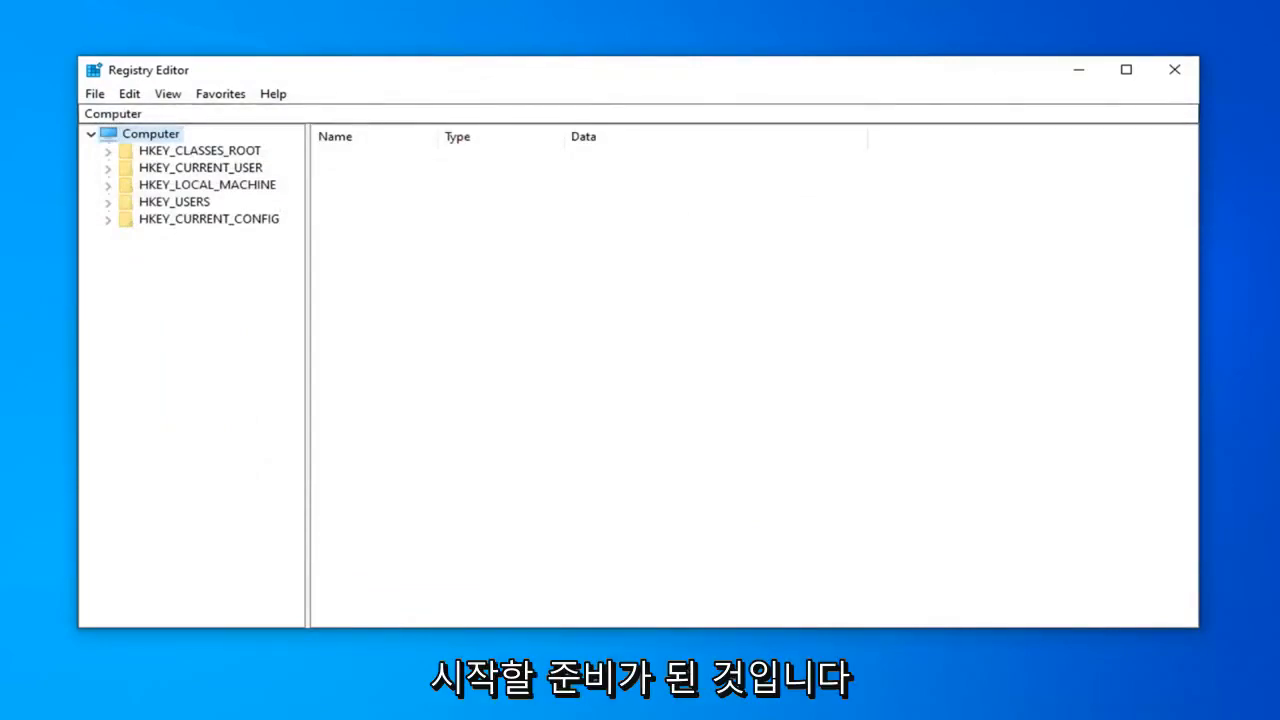
Step: Expand the registry tree to HKEY_CURRENT_USER\SOFTWARE\Microsoft\Office\16.0 and widen the key tree so full key names fit
{"action": "left_click", "coordinate": [152, 169]}
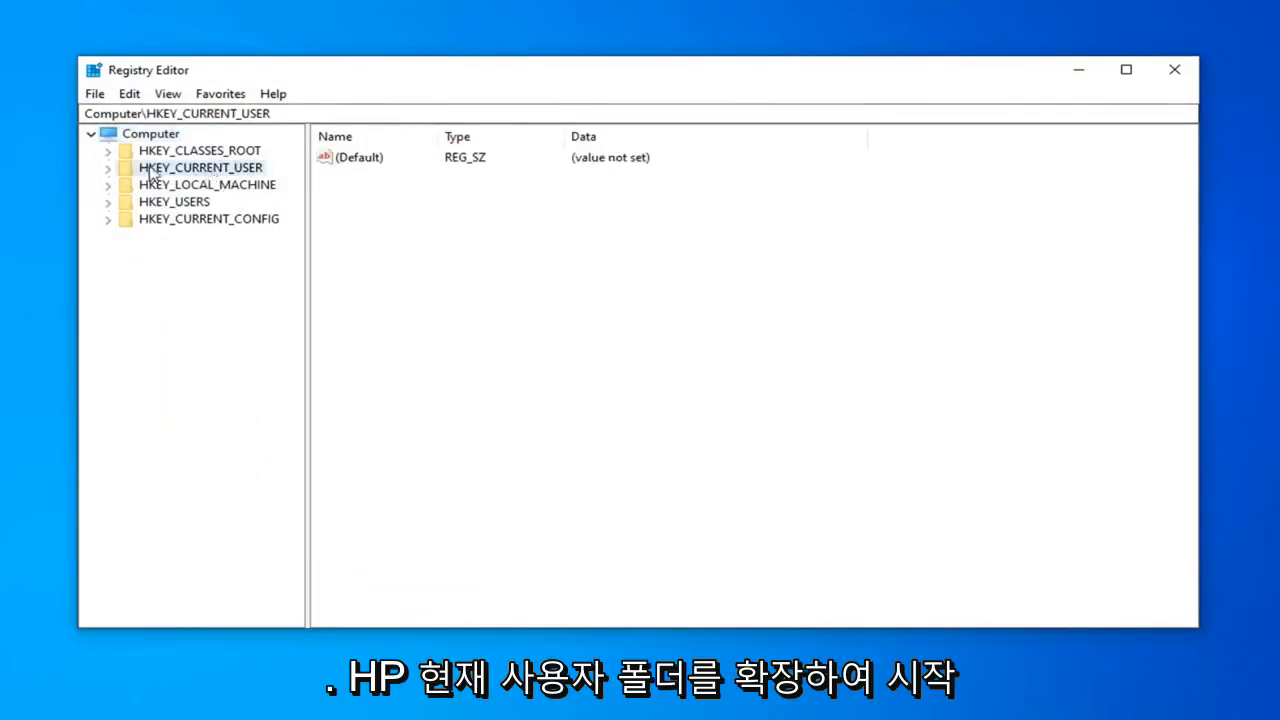
{"action": "double_click", "coordinate": [155, 176]}
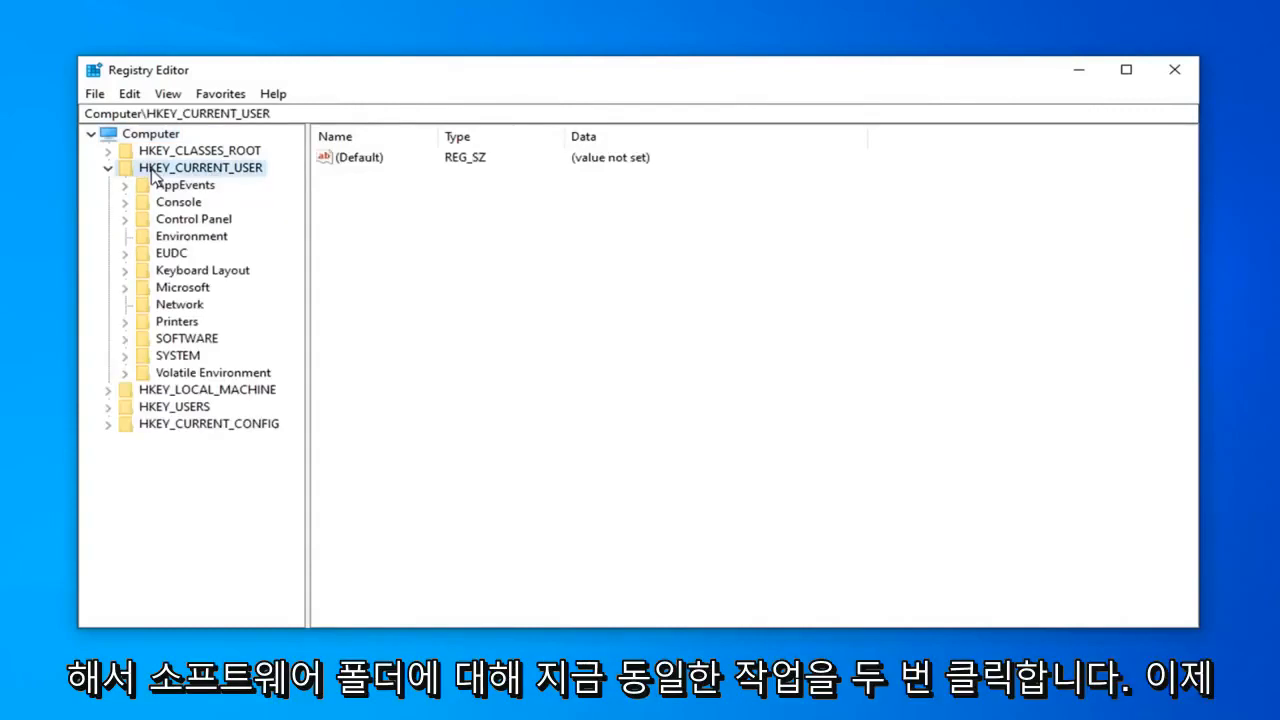
{"action": "double_click", "coordinate": [175, 341]}
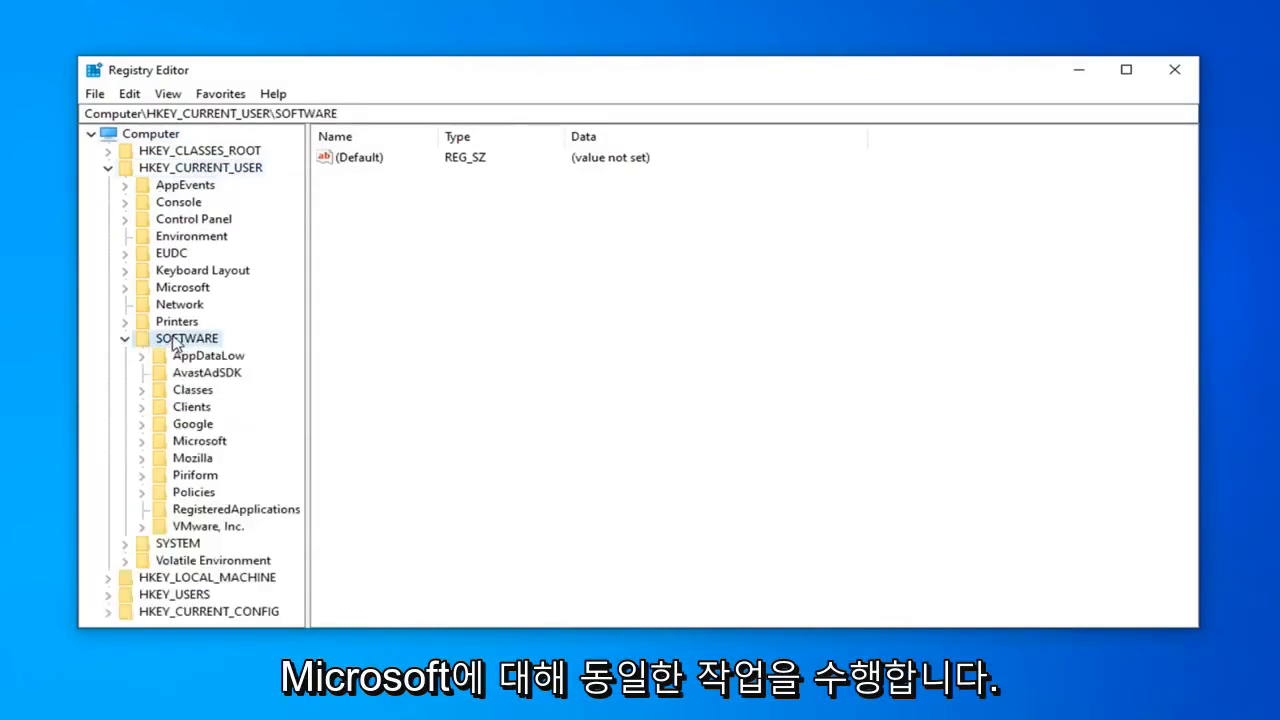
{"action": "double_click", "coordinate": [196, 443]}
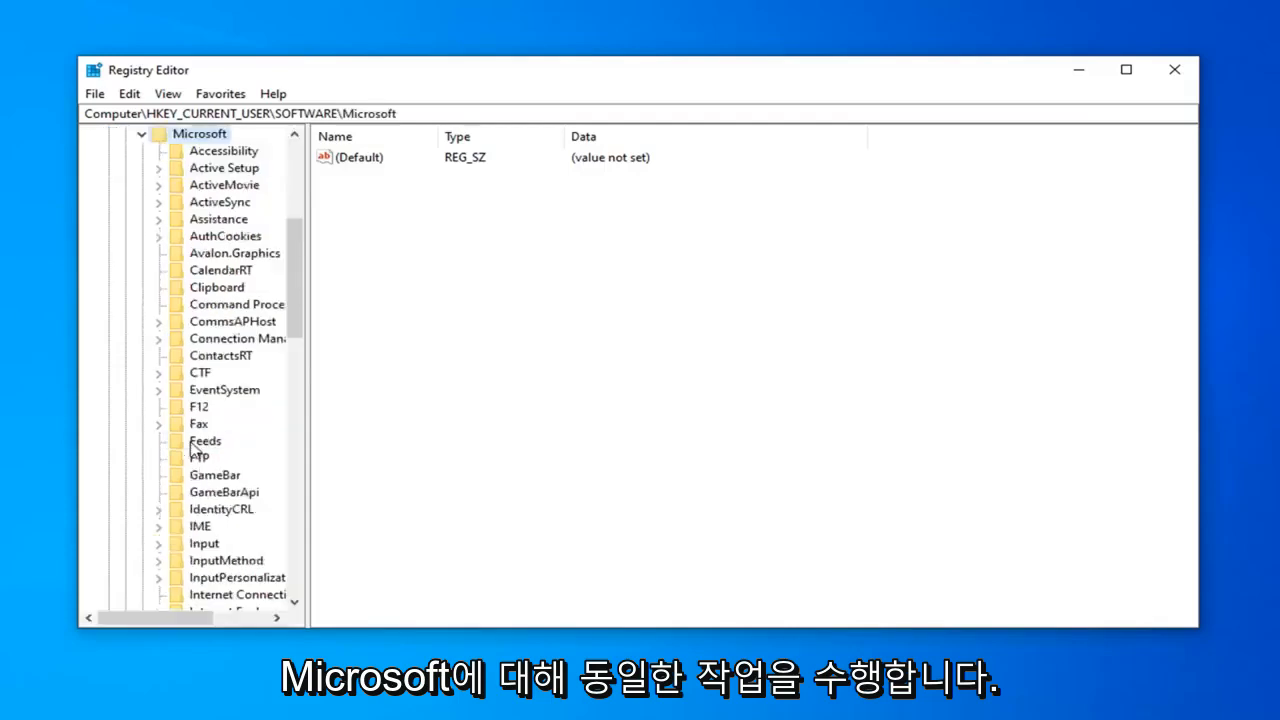
{"action": "scroll", "coordinate": [195, 430], "scroll_direction": "down", "scroll_amount": 6}
{"action": "scroll", "coordinate": [200, 415], "scroll_direction": "down", "scroll_amount": 2}
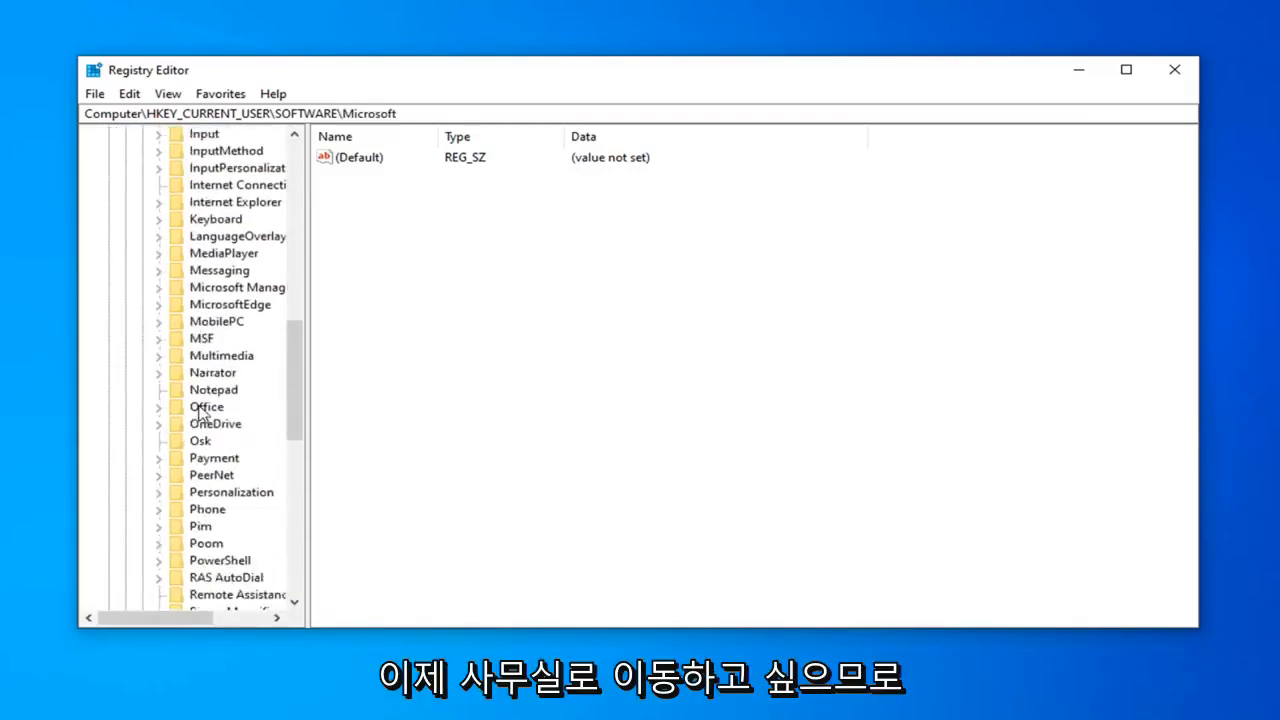
{"action": "double_click", "coordinate": [193, 354]}
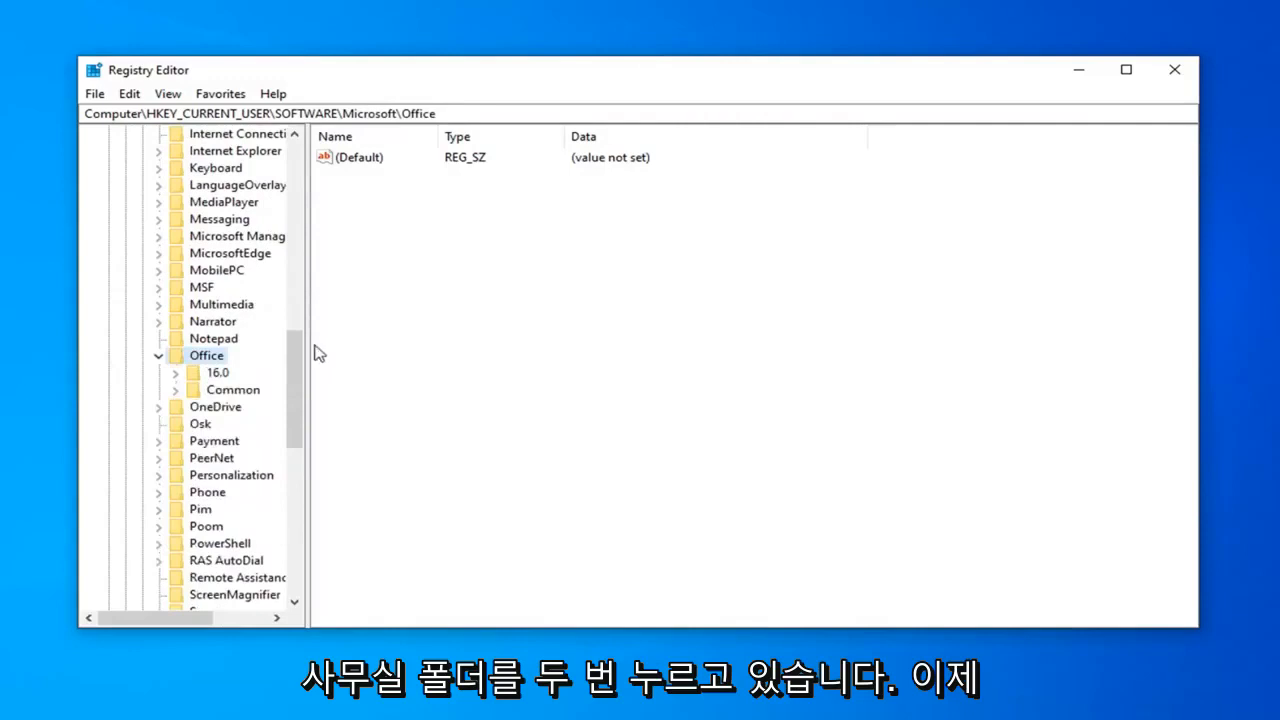
{"action": "left_click_drag", "start_coordinate": [306, 346], "coordinate": [390, 354]}
{"action": "left_click", "coordinate": [215, 373]}
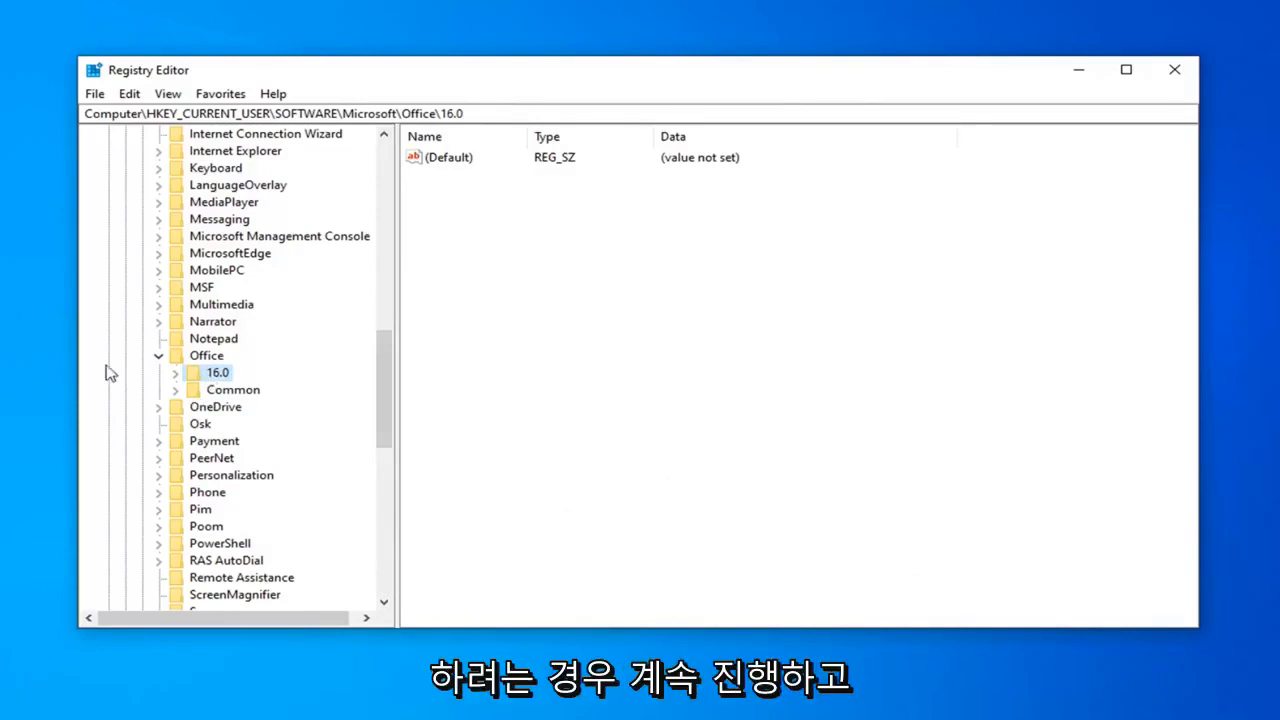
{"action": "left_click", "coordinate": [176, 374]}
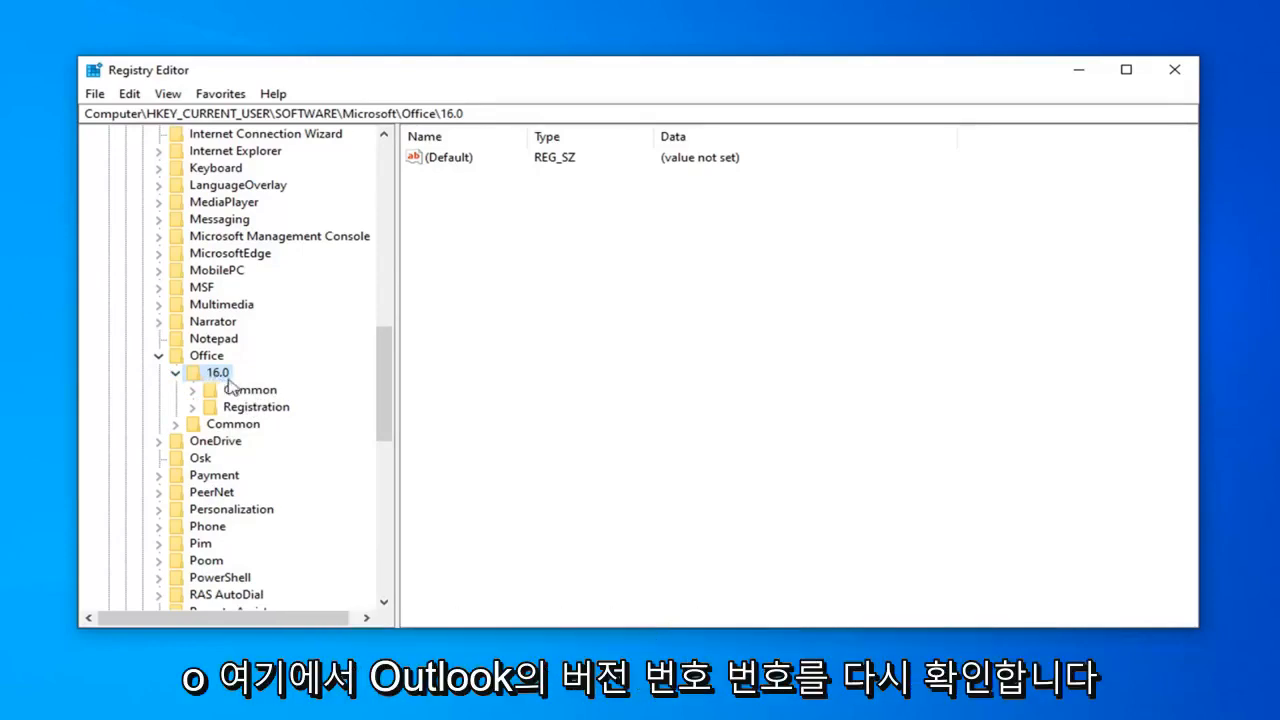
Step: Create a new key named Outlook under the Office 16.0 key
{"action": "right_click", "coordinate": [220, 375]}
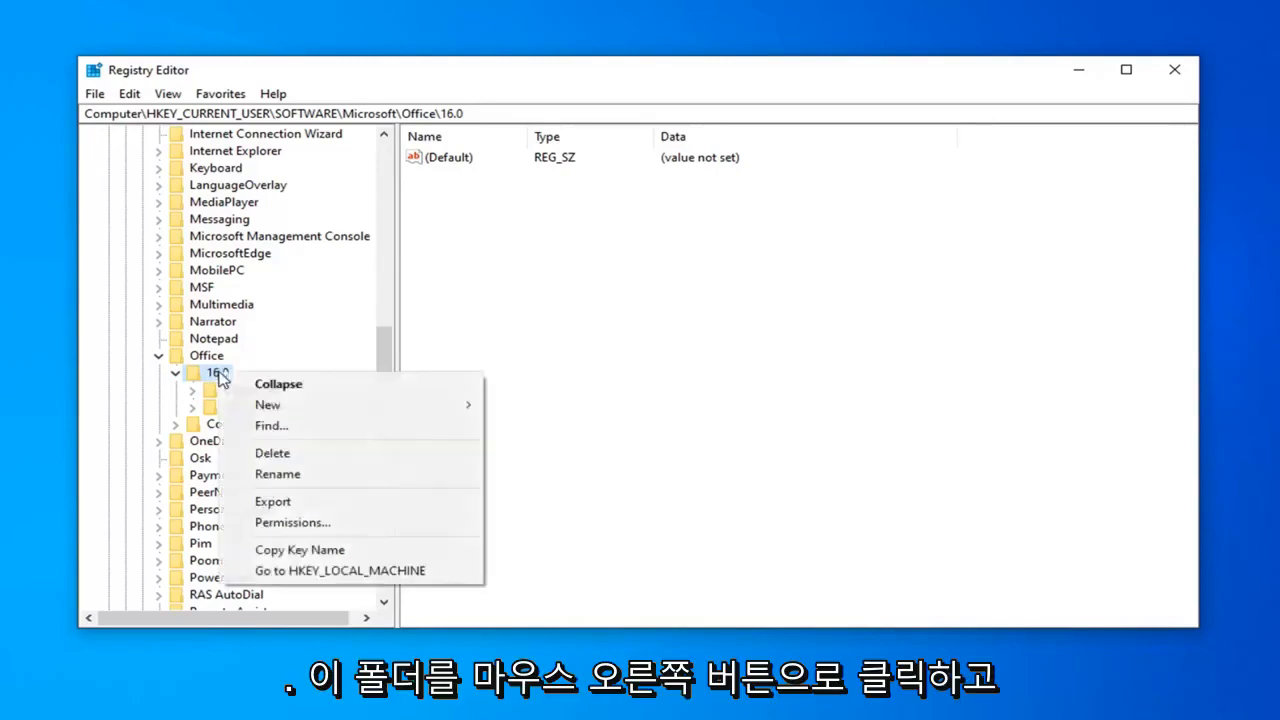
{"action": "mouse_move", "coordinate": [309, 409]}
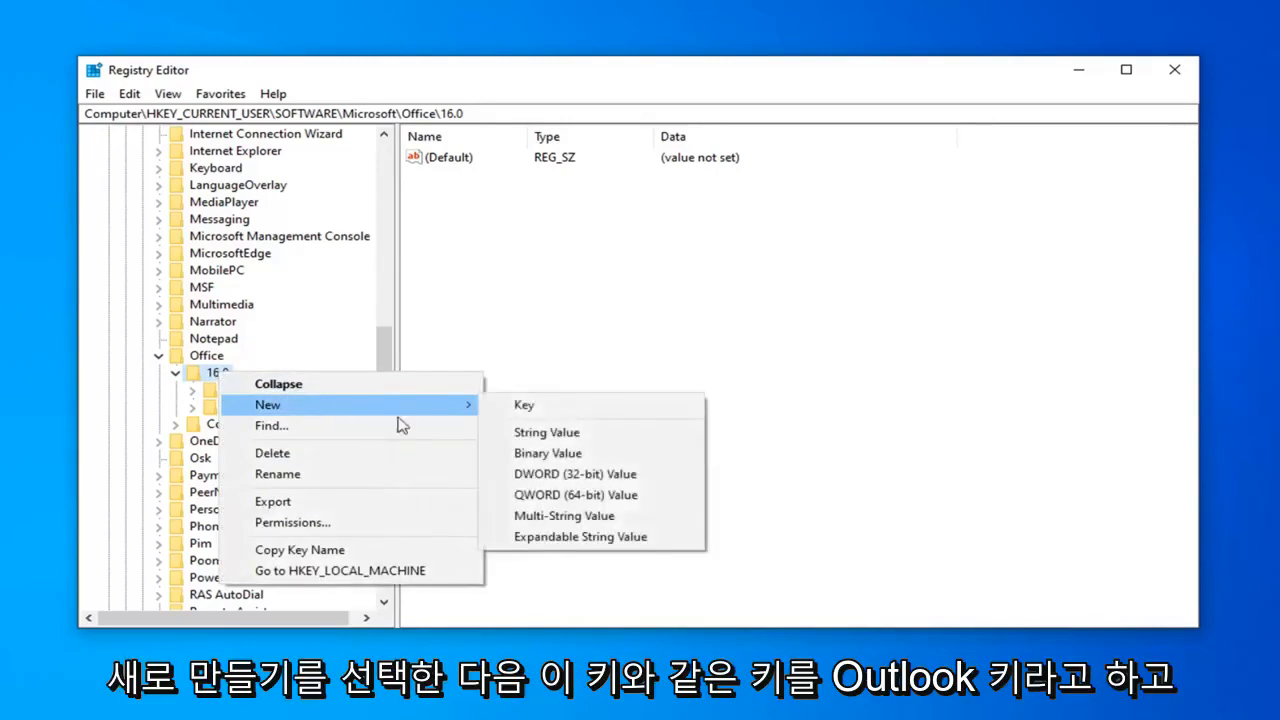
{"action": "left_click", "coordinate": [522, 407]}
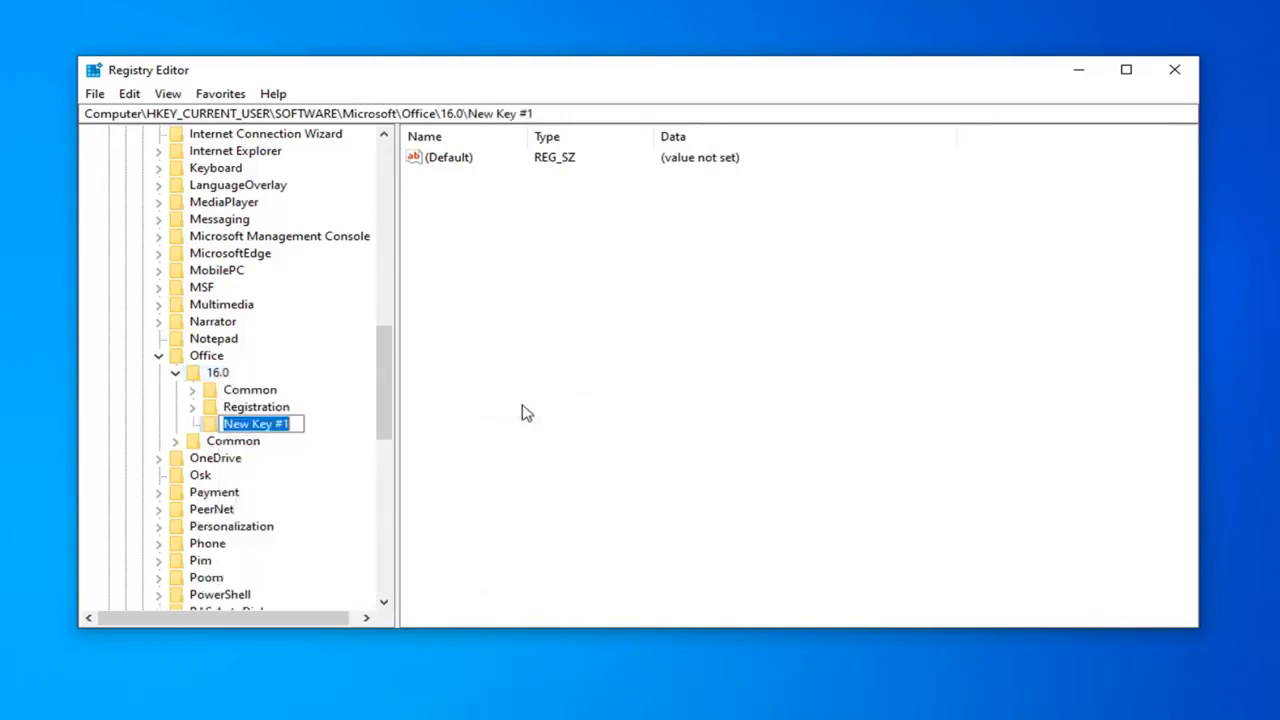
{"action": "type", "text": "Outlook"}
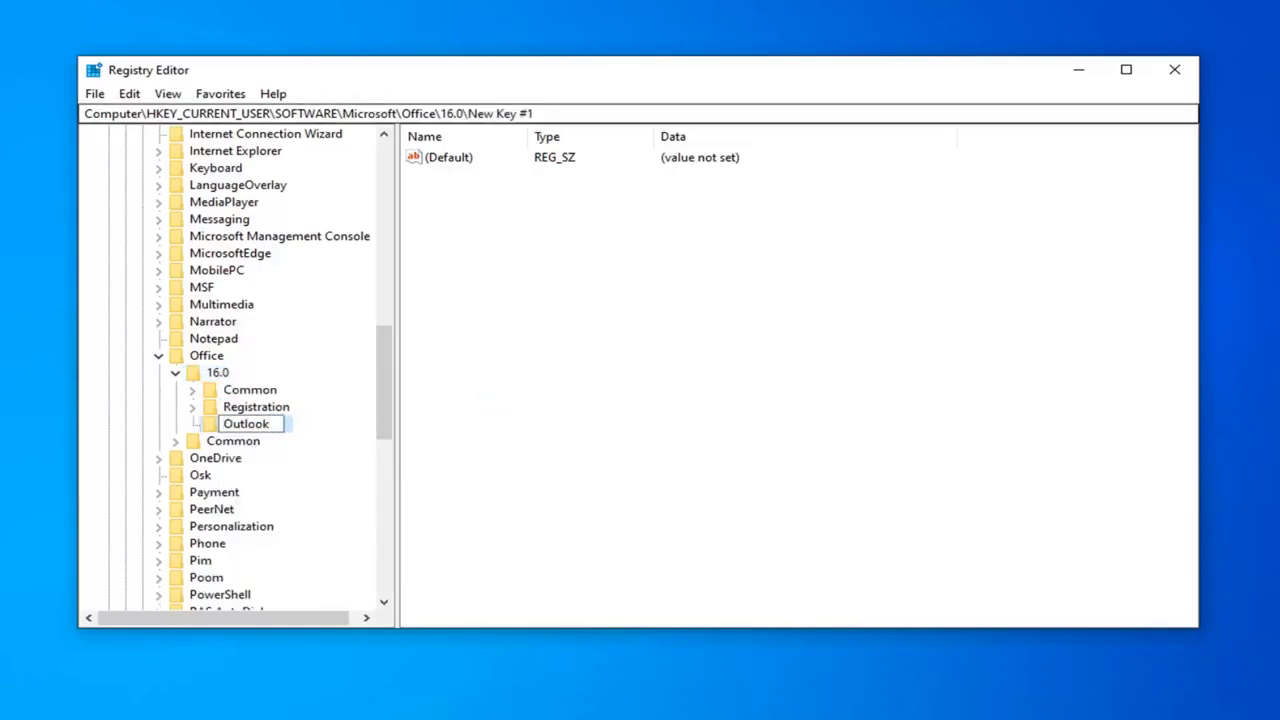
{"action": "key", "text": "Return"}
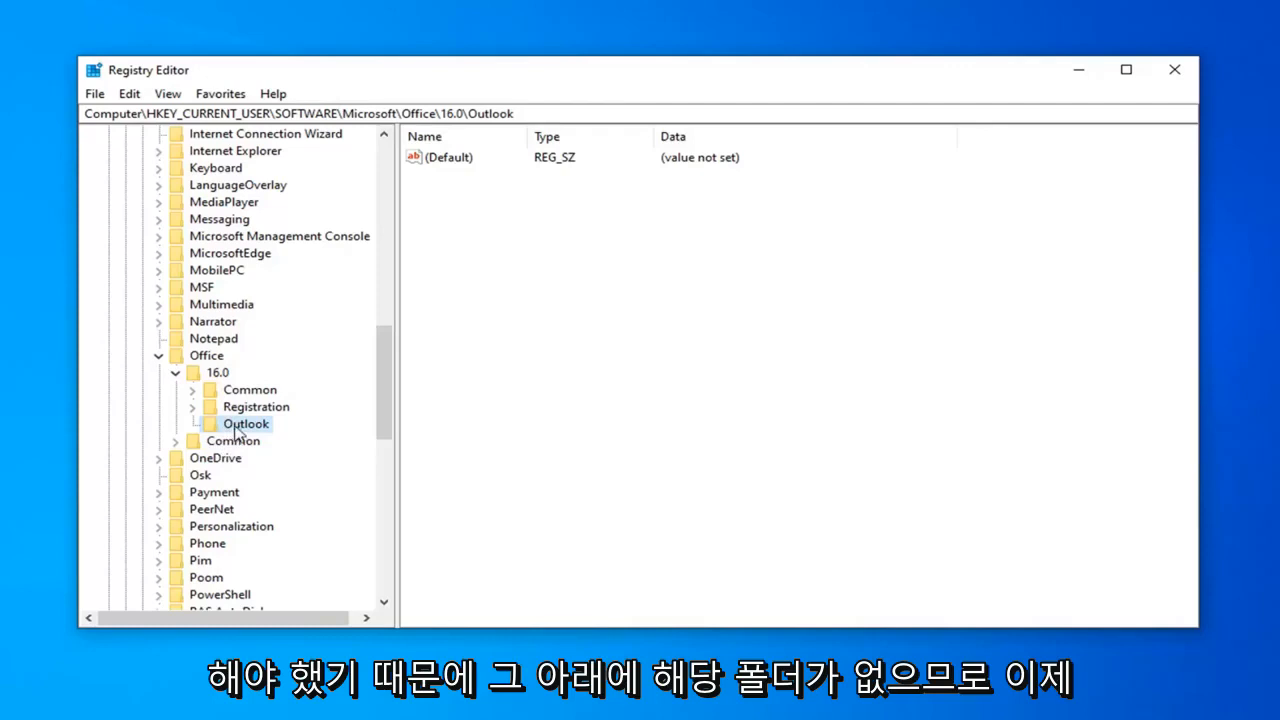
Step: Create a new key named PST inside the Outlook key
{"action": "right_click", "coordinate": [237, 430]}
{"action": "mouse_move", "coordinate": [422, 468]}
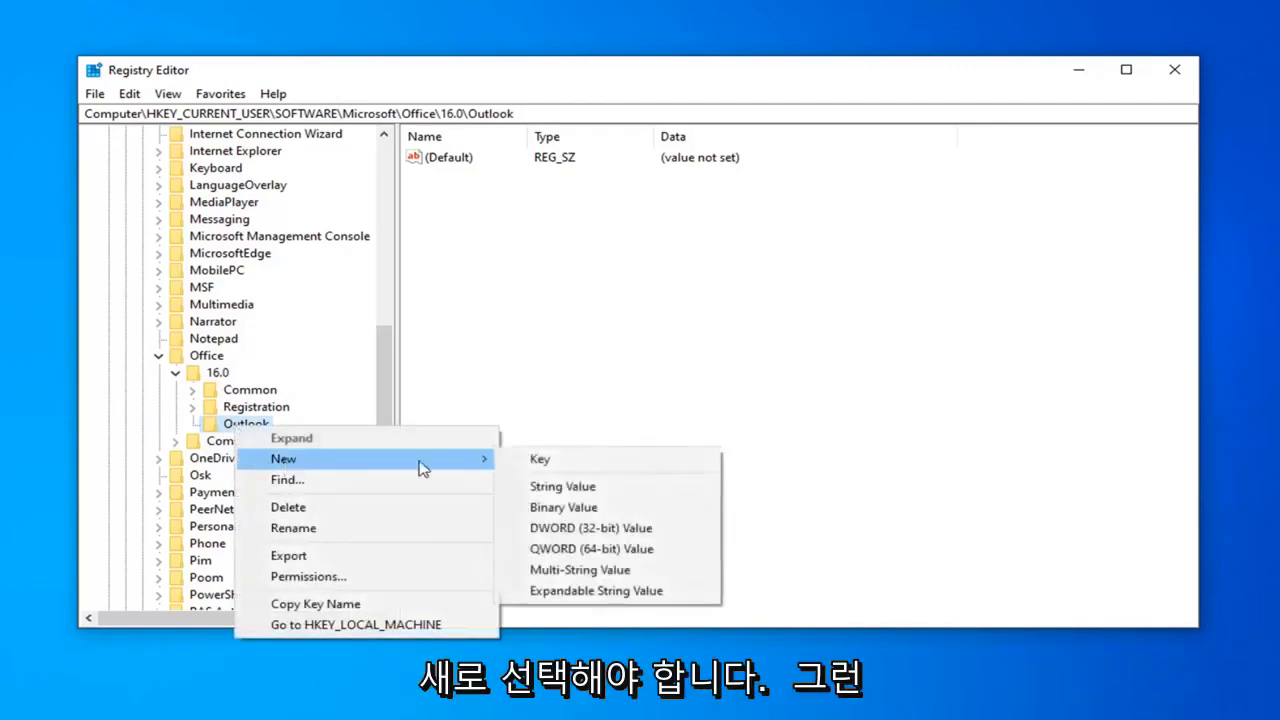
{"action": "left_click", "coordinate": [543, 459]}
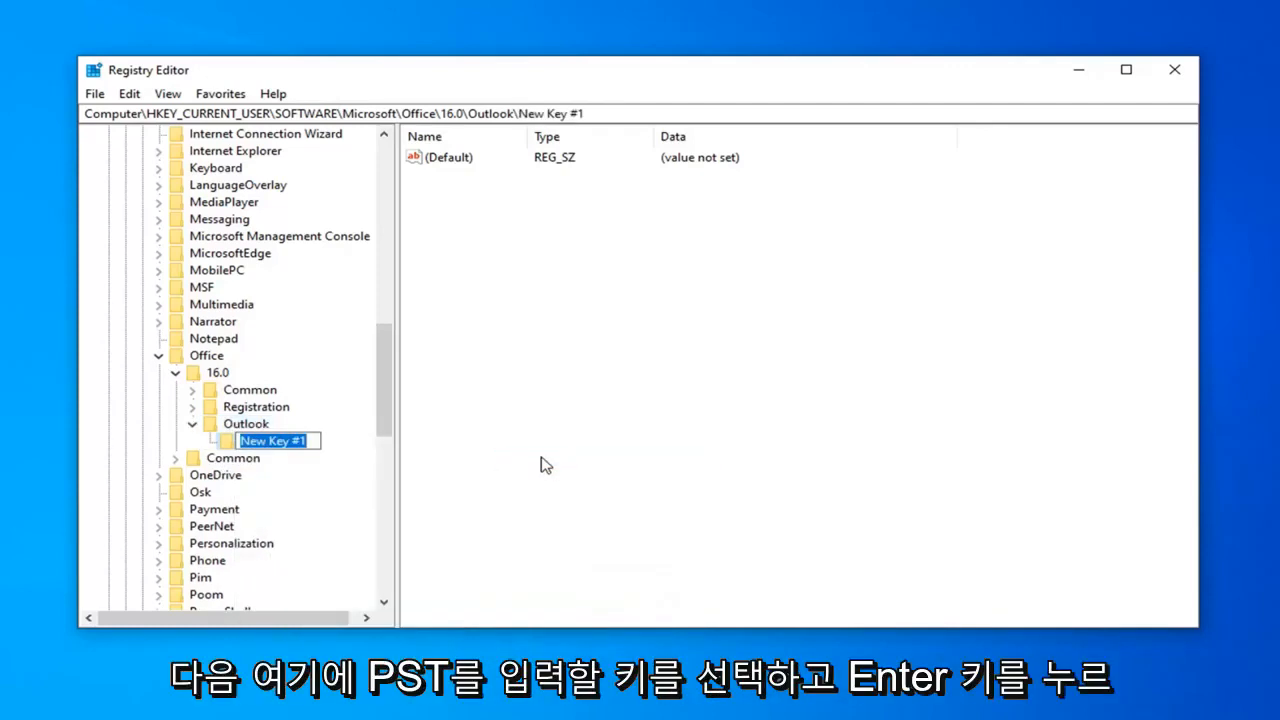
{"action": "type", "text": "PST"}
{"action": "key", "text": "Return"}
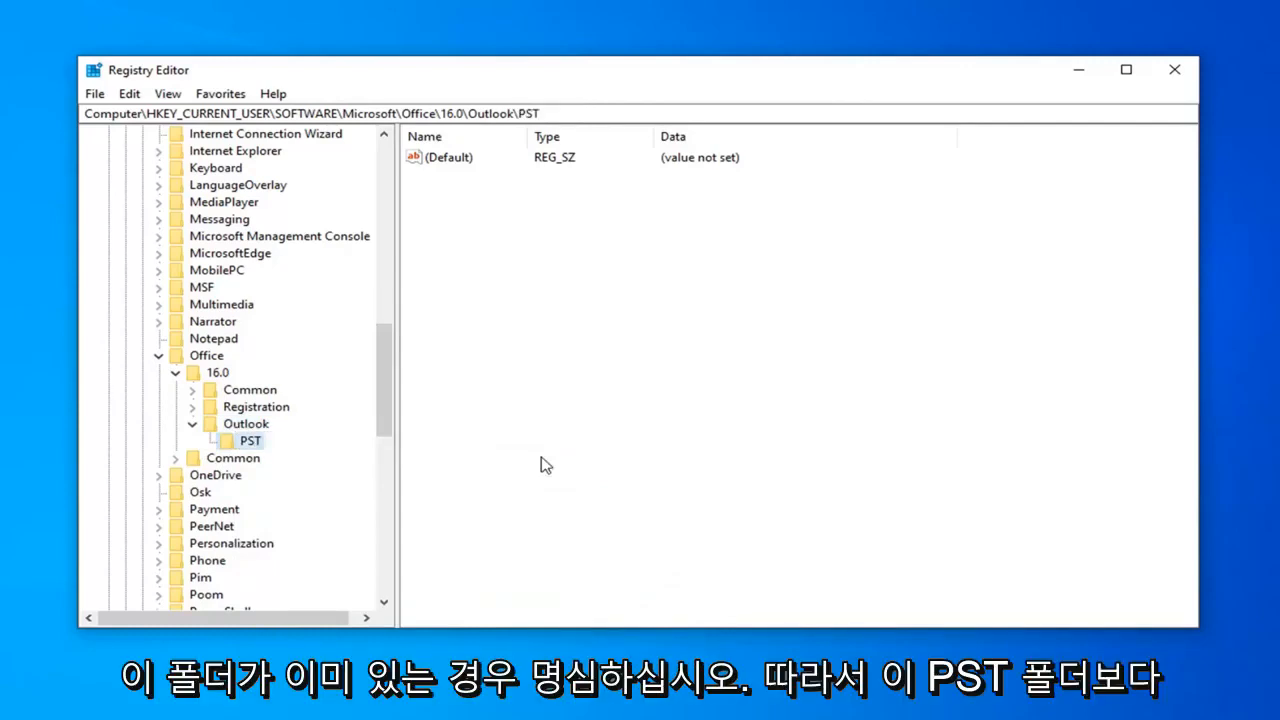
{"action": "left_click", "coordinate": [192, 424]}
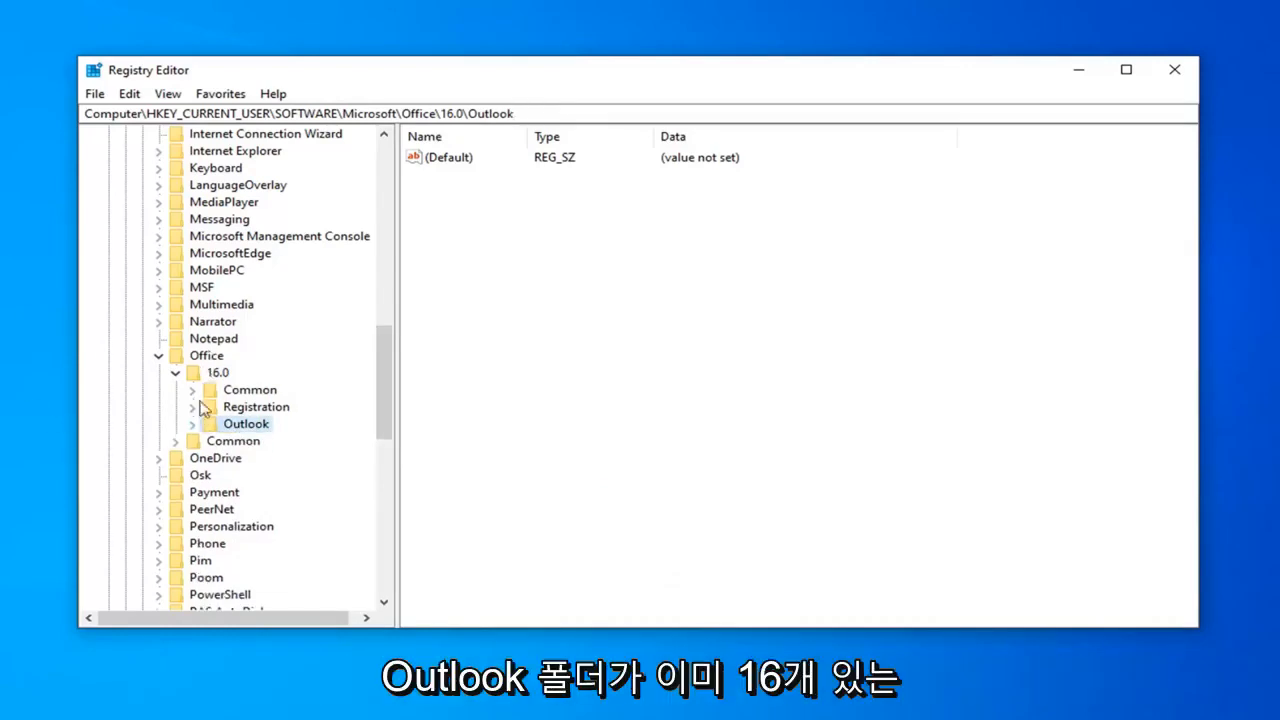
{"action": "left_click", "coordinate": [193, 426]}
Step: Create a new DWORD (32-bit) value named MaxLargeFileSize in the PST key
{"action": "left_click", "coordinate": [250, 442]}
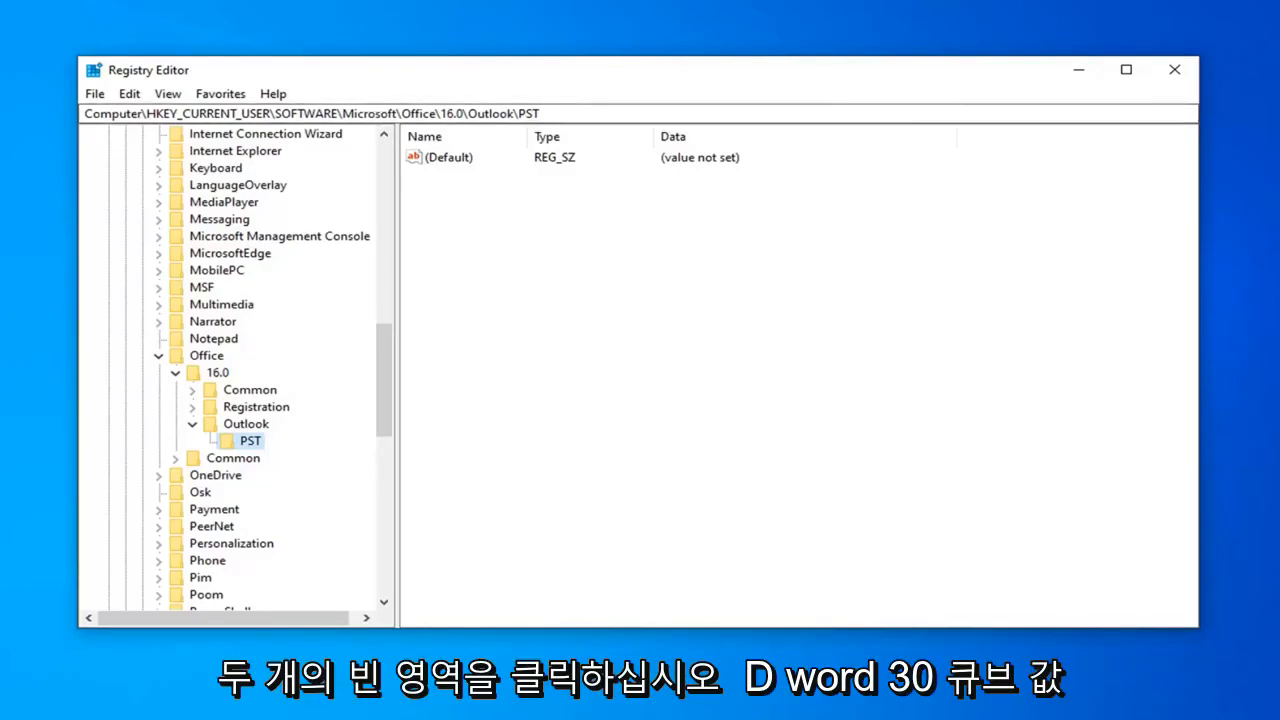
{"action": "right_click", "coordinate": [496, 188]}
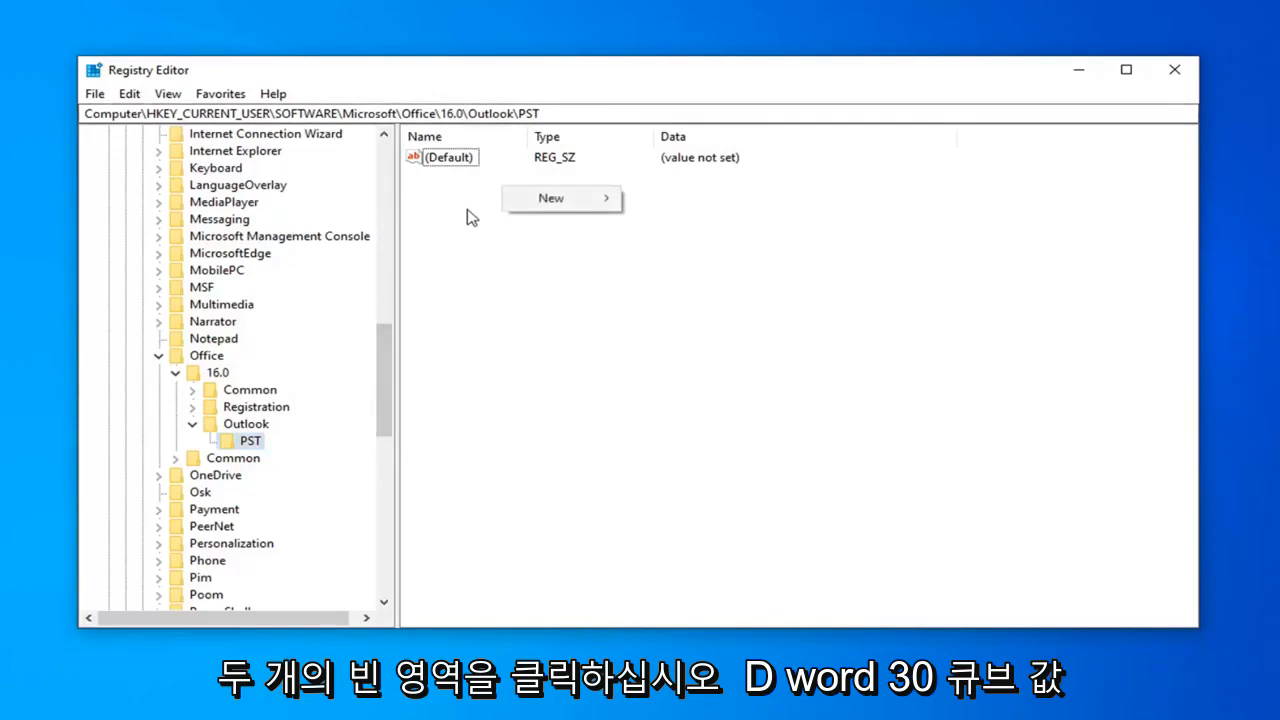
{"action": "left_click", "coordinate": [467, 209]}
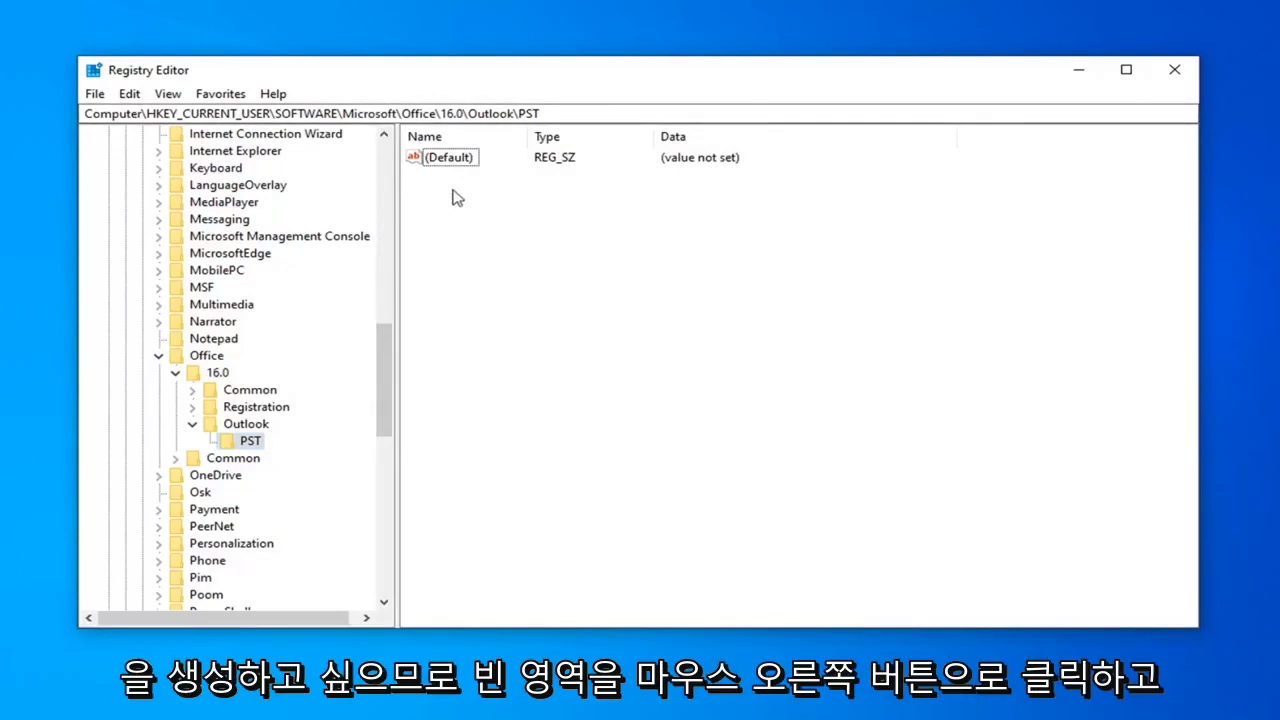
{"action": "right_click", "coordinate": [452, 195]}
{"action": "mouse_move", "coordinate": [517, 211]}
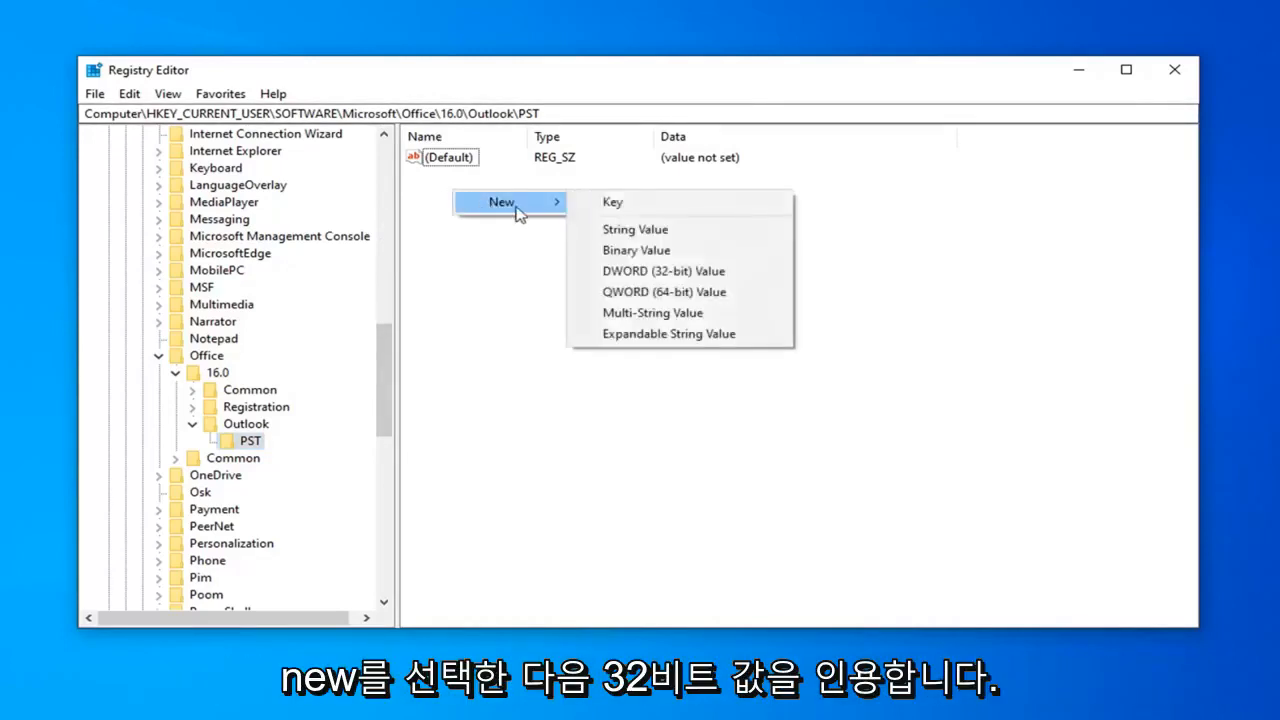
{"action": "left_click", "coordinate": [632, 273]}
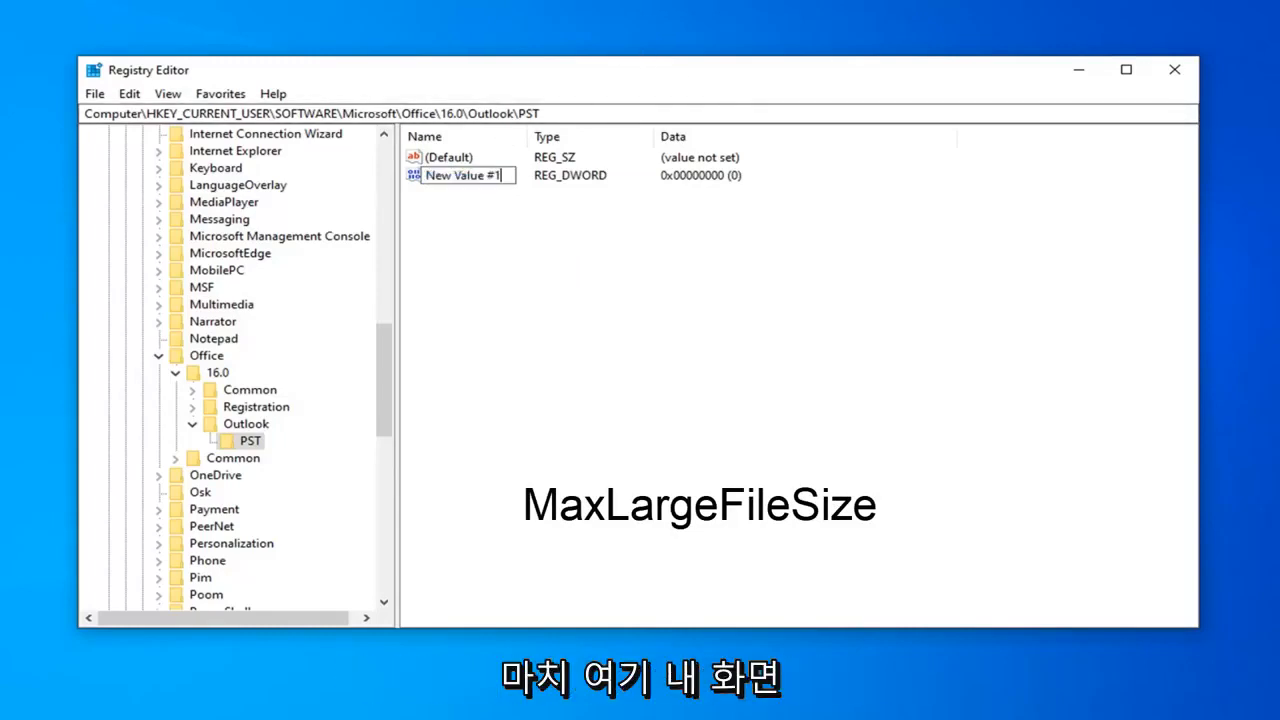
{"action": "type", "text": "Max"}
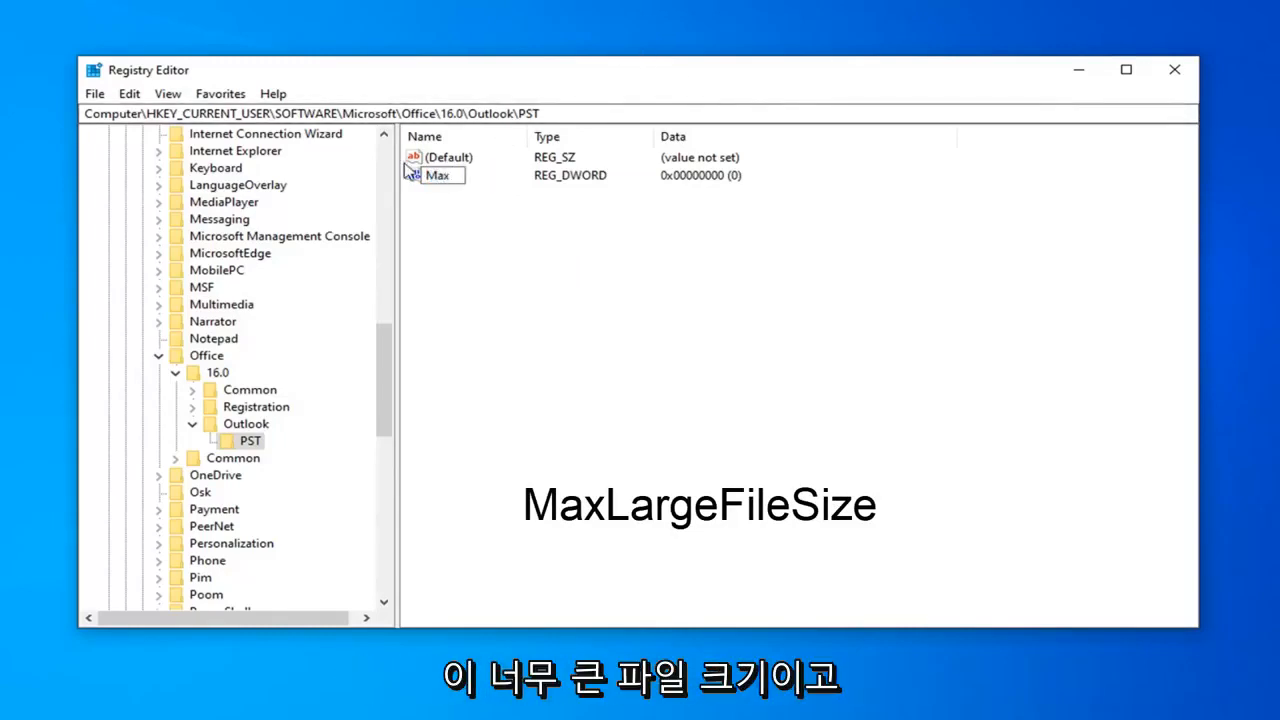
{"action": "type", "text": "LargeFileSize"}
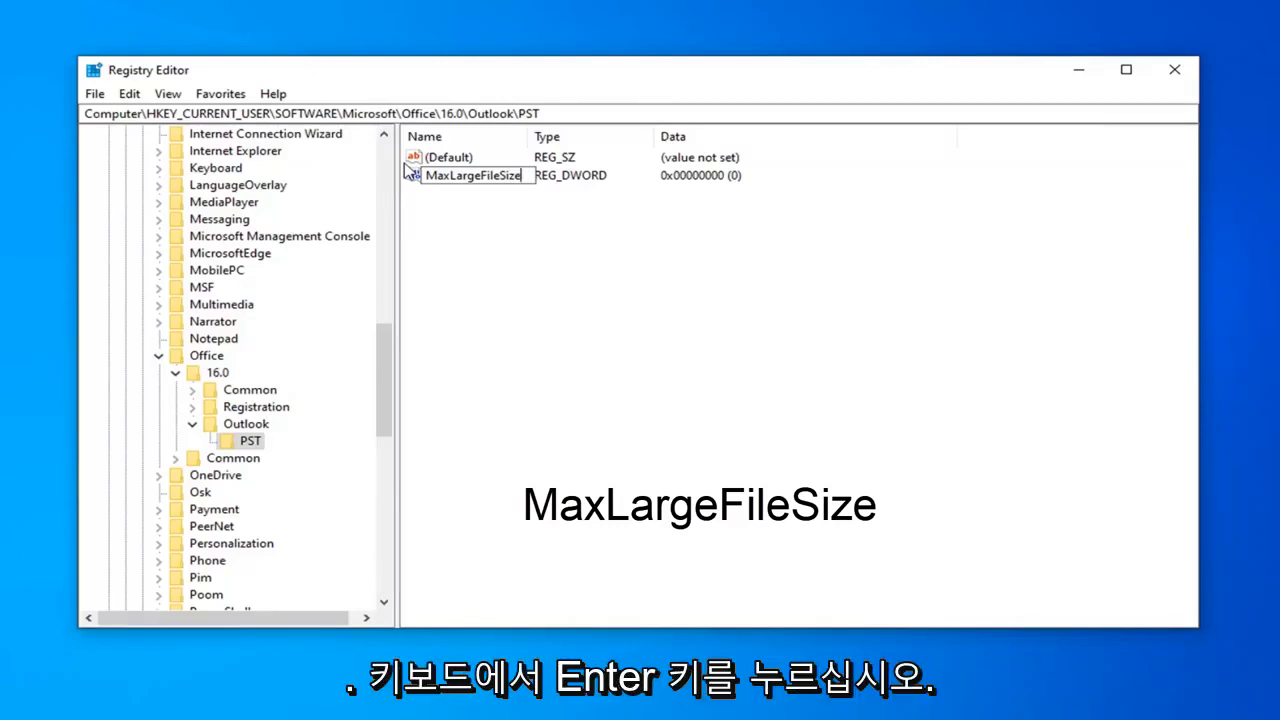
{"action": "key", "text": "Return"}
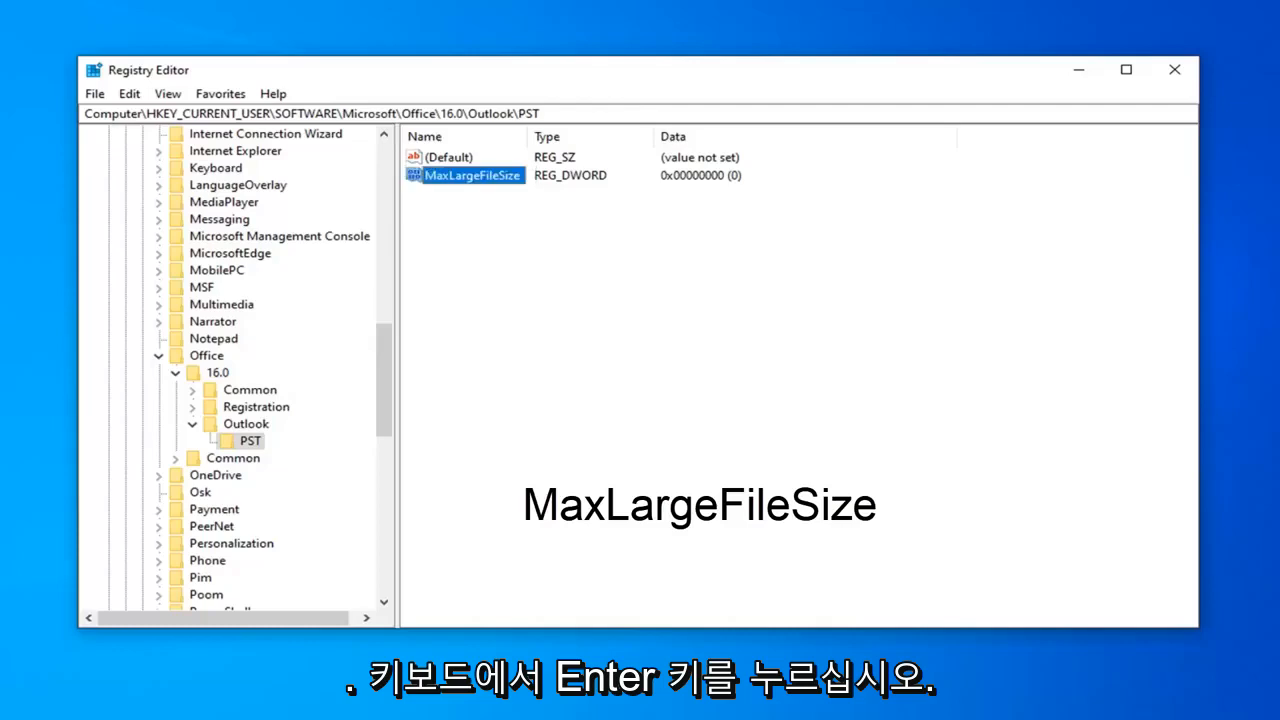
Step: Add a second DWORD (32-bit) value named WarnLargeFileSize to the PST key
{"action": "right_click", "coordinate": [447, 210]}
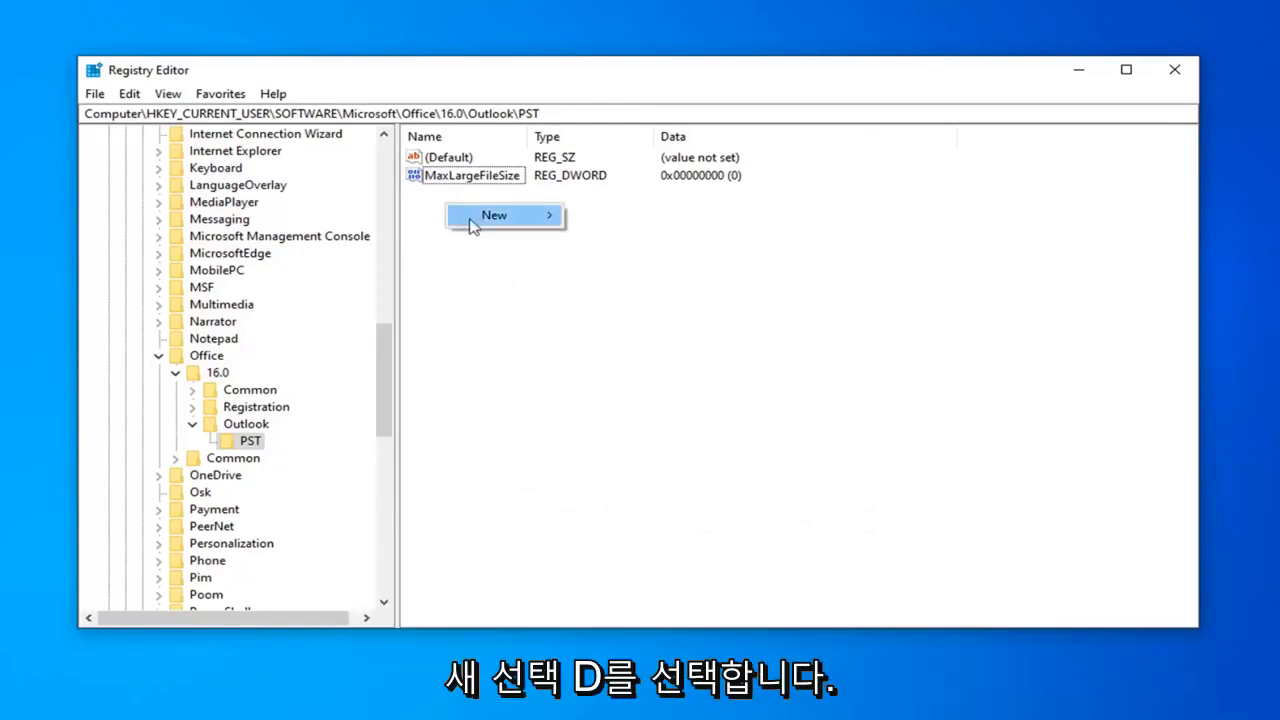
{"action": "mouse_move", "coordinate": [478, 224]}
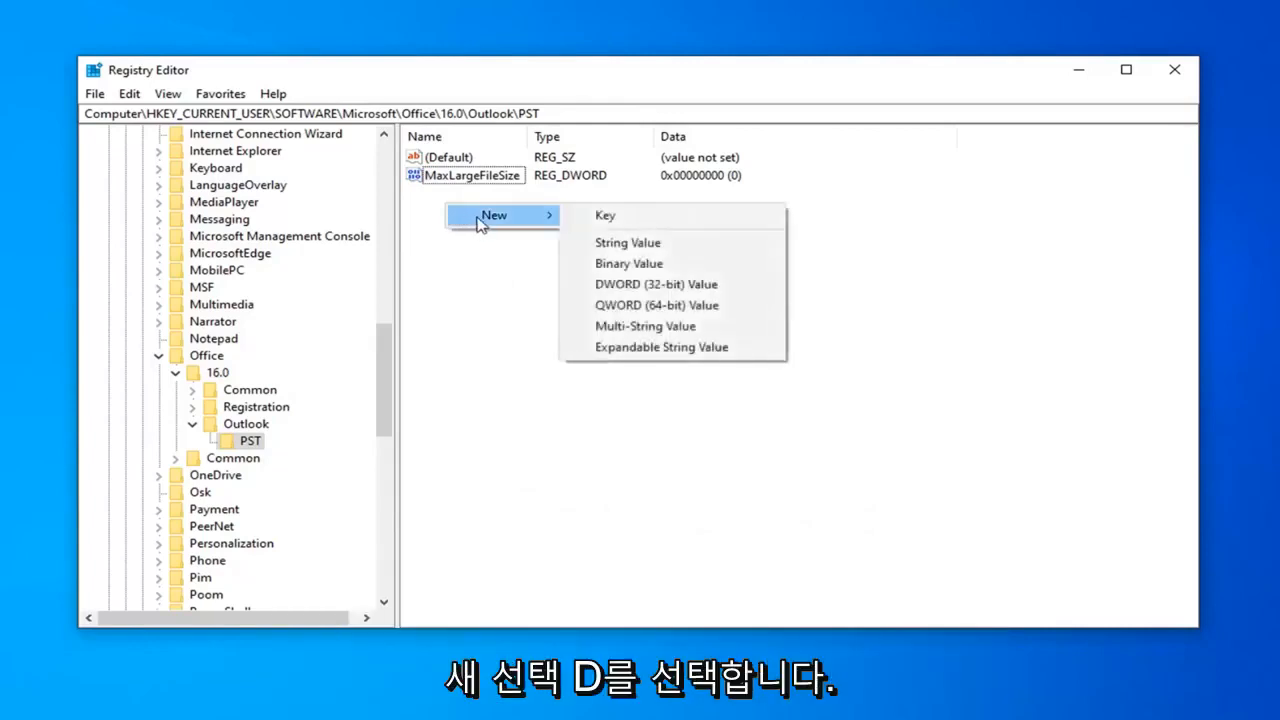
{"action": "left_click", "coordinate": [630, 288]}
{"action": "type", "text": "Warm"}
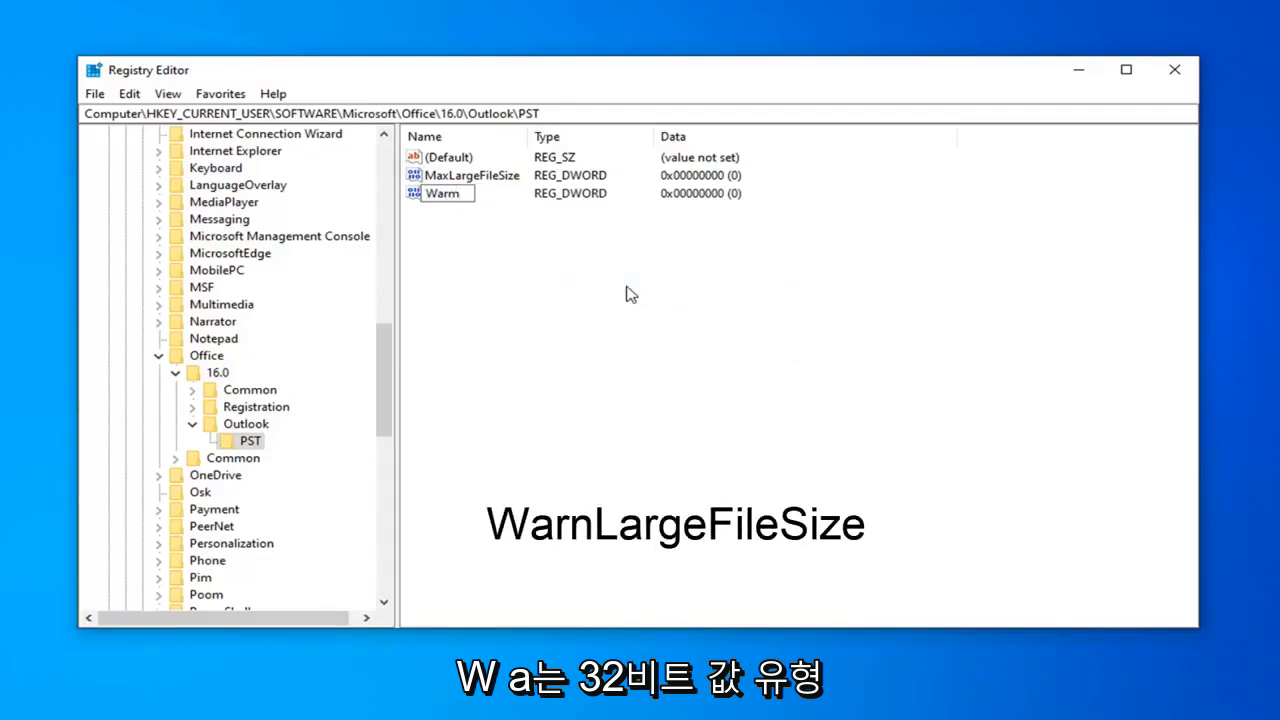
{"action": "key", "text": "BackSpace"}
{"action": "type", "text": "n"}
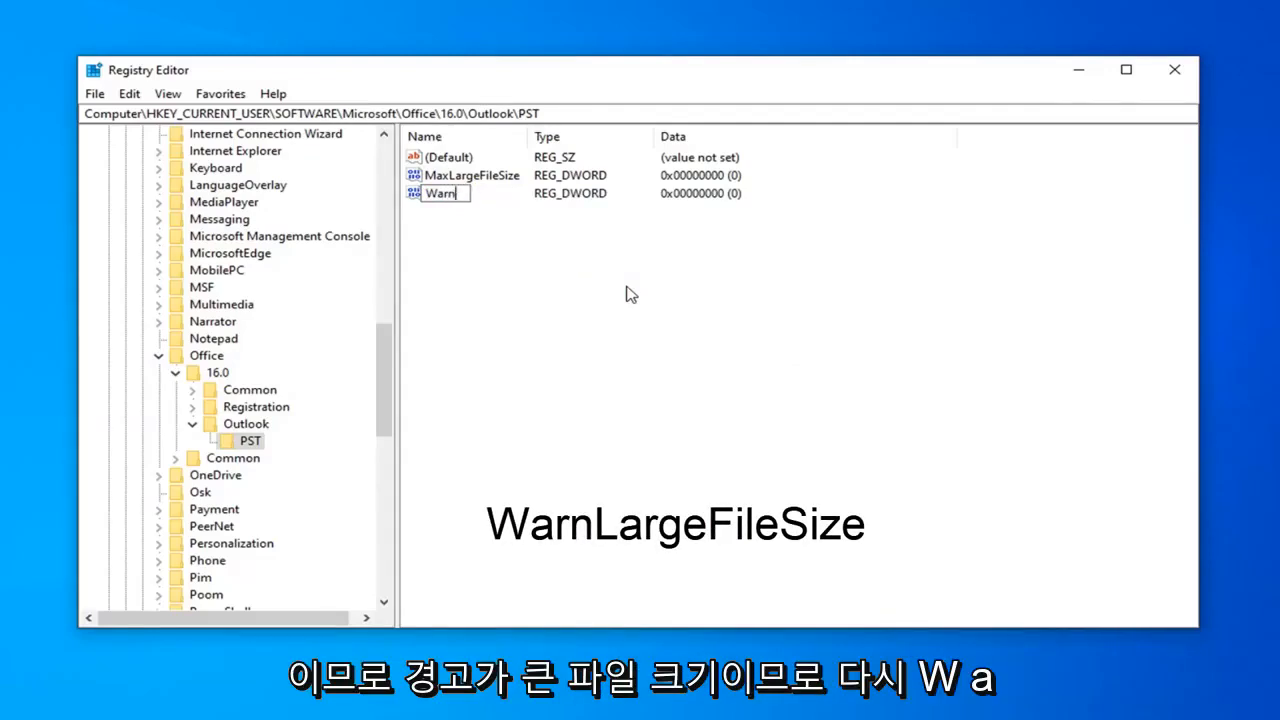
{"action": "type", "text": "LargeFileSize"}
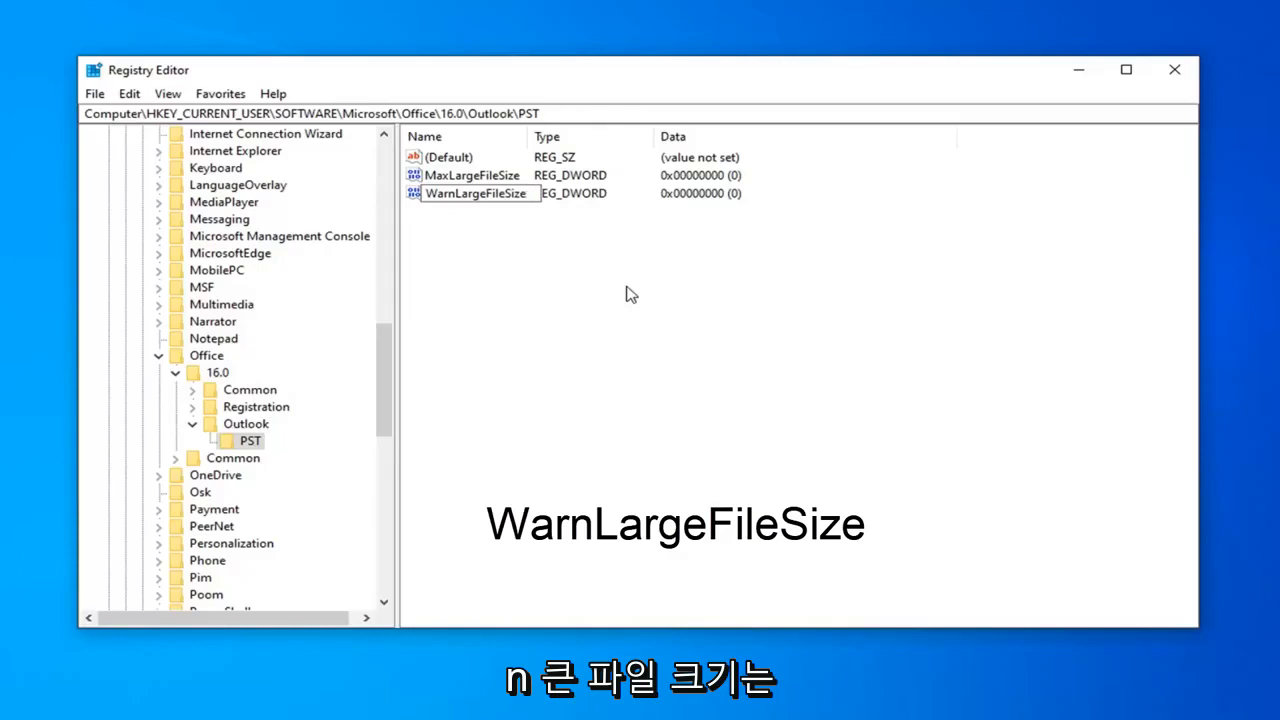
{"action": "key", "text": "Return"}
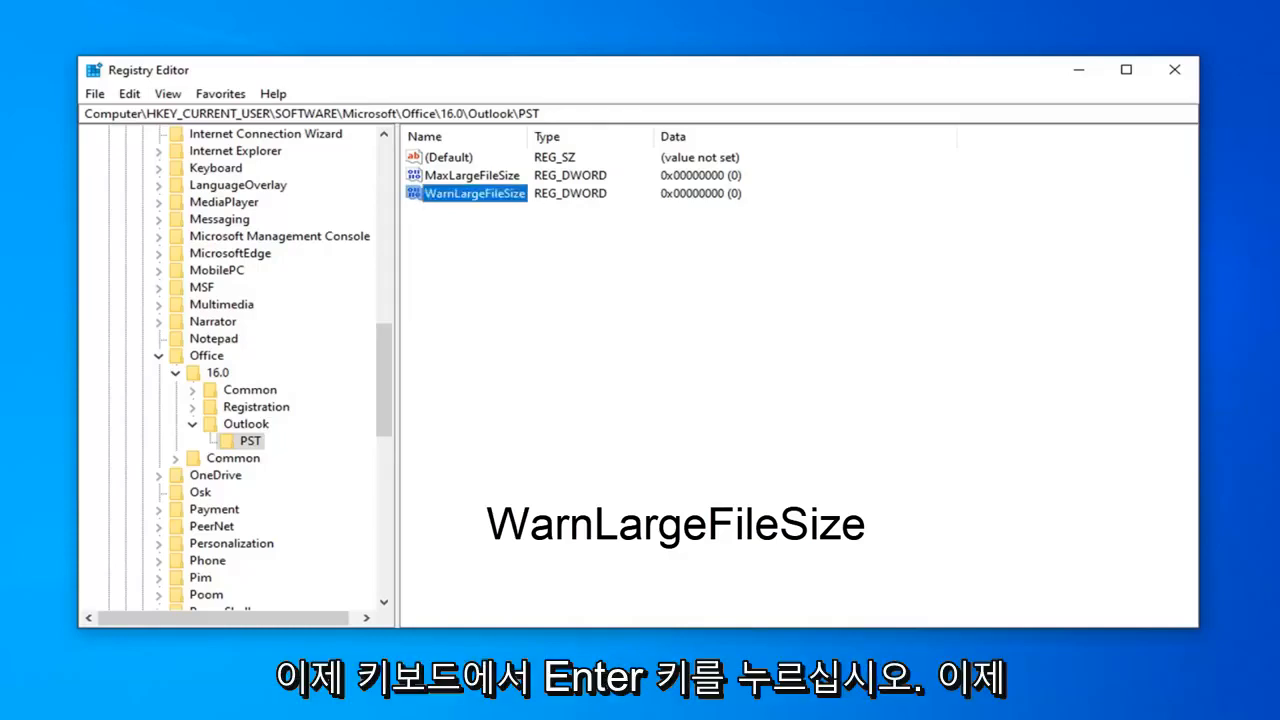
Step: Open the MaxLargeFileSize value for editing and switch its base to Decimal
{"action": "left_click", "coordinate": [455, 182]}
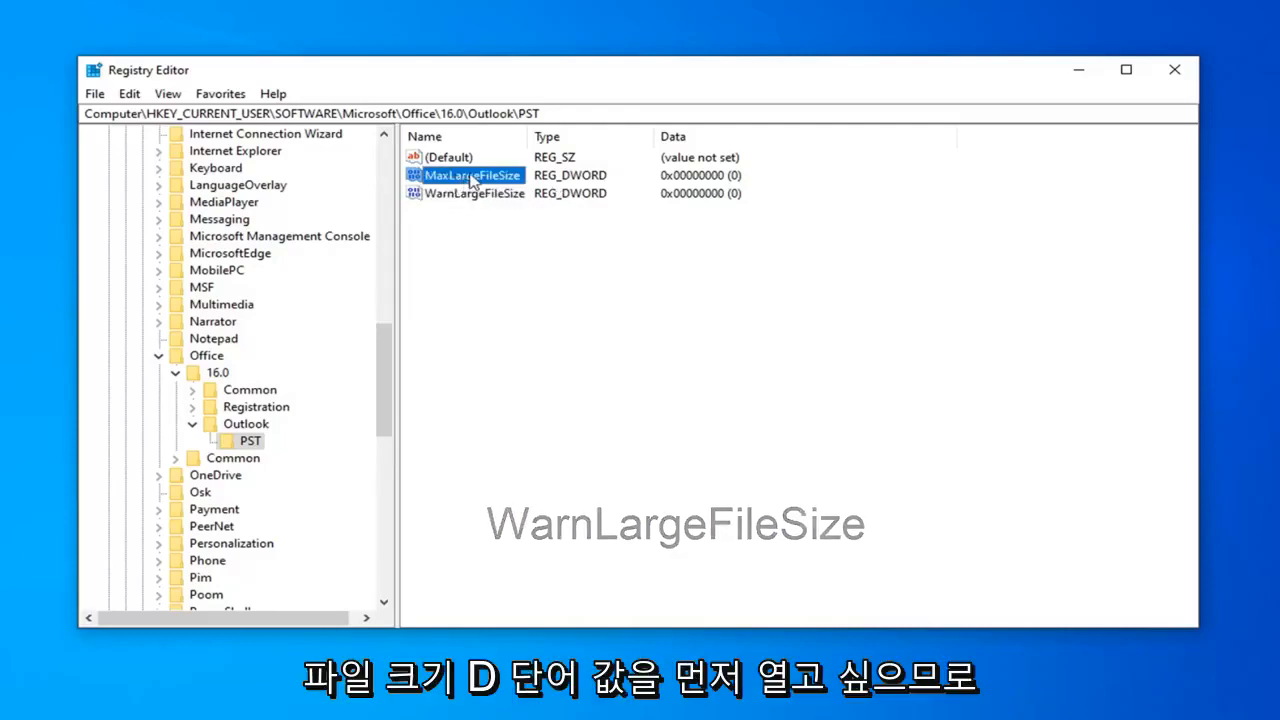
{"action": "double_click", "coordinate": [472, 176]}
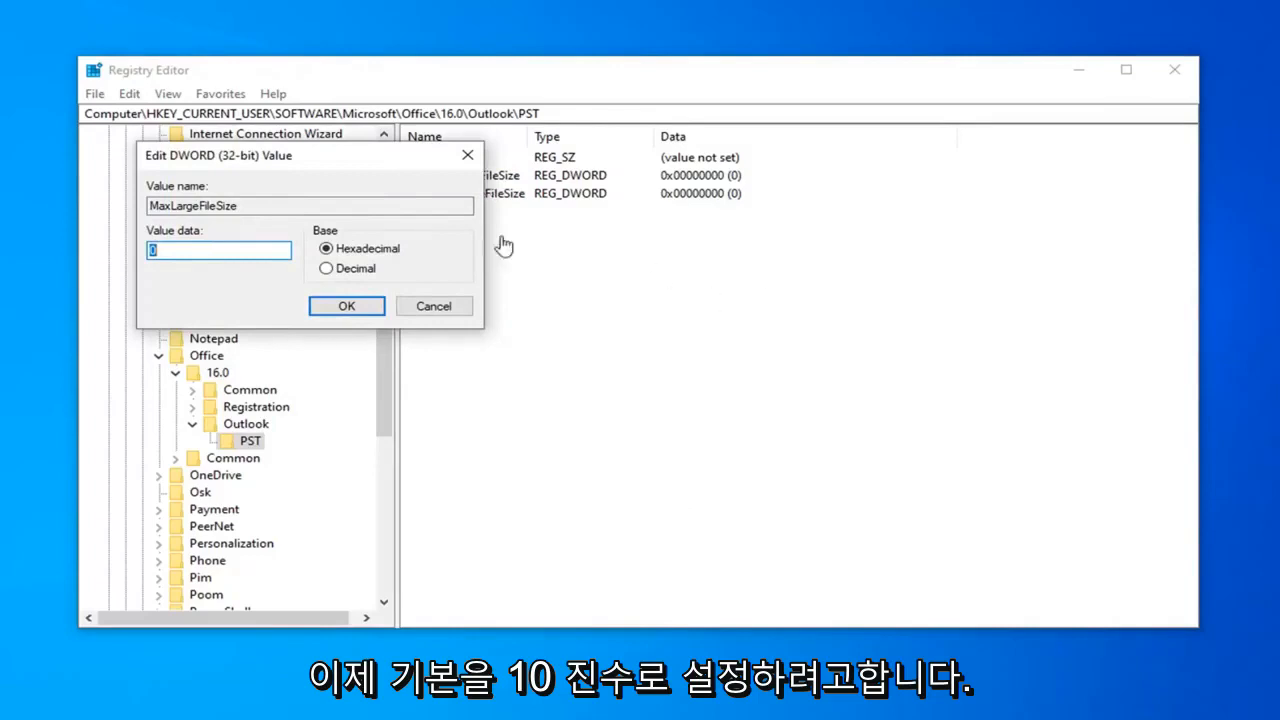
{"action": "left_click", "coordinate": [203, 246]}
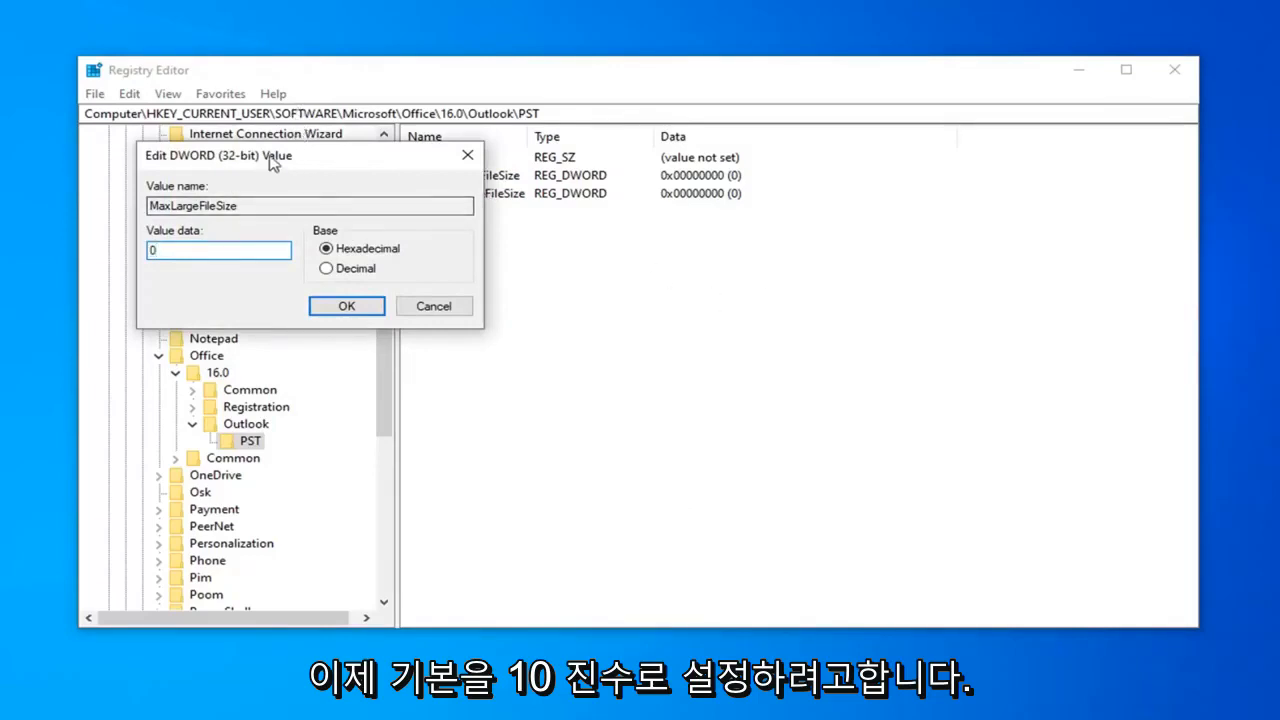
{"action": "left_click_drag", "start_coordinate": [266, 155], "coordinate": [595, 171]}
{"action": "left_click", "coordinate": [666, 287]}
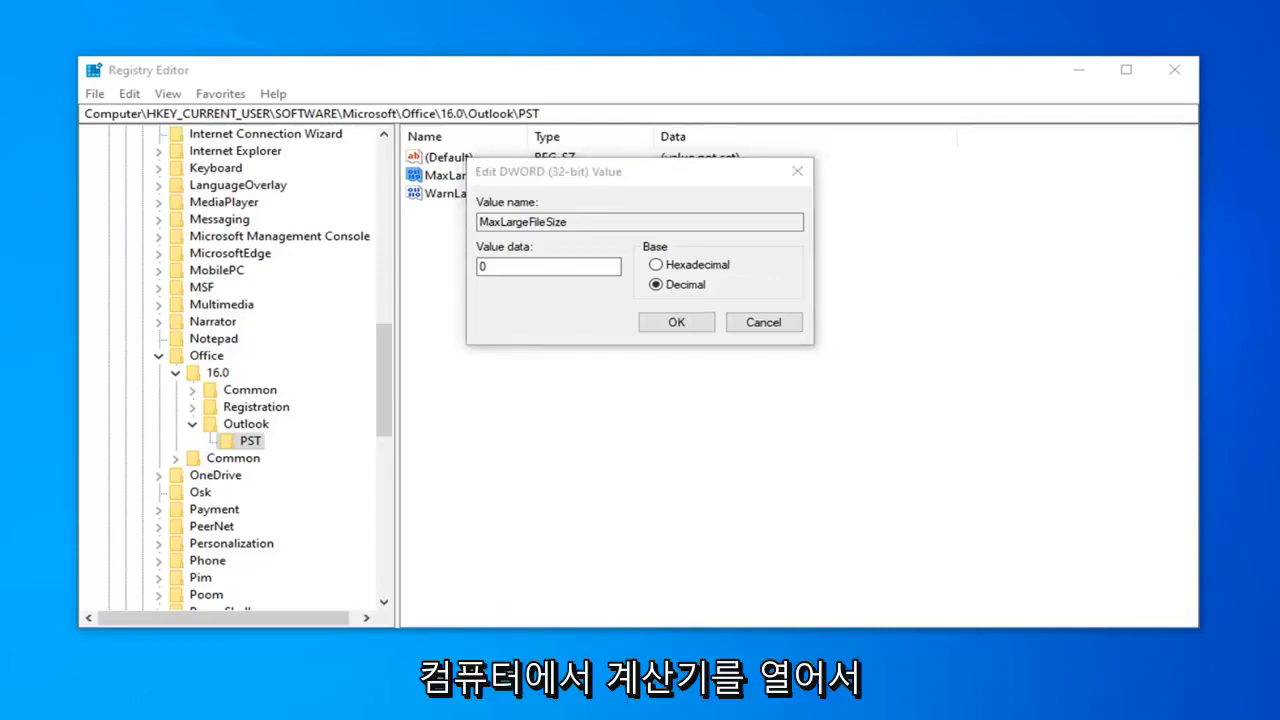
Step: Switch to Calculator, place it beside the value dialog, and close the extra Calculator window
{"action": "key", "text": "super"}
{"action": "type", "text": "c"}
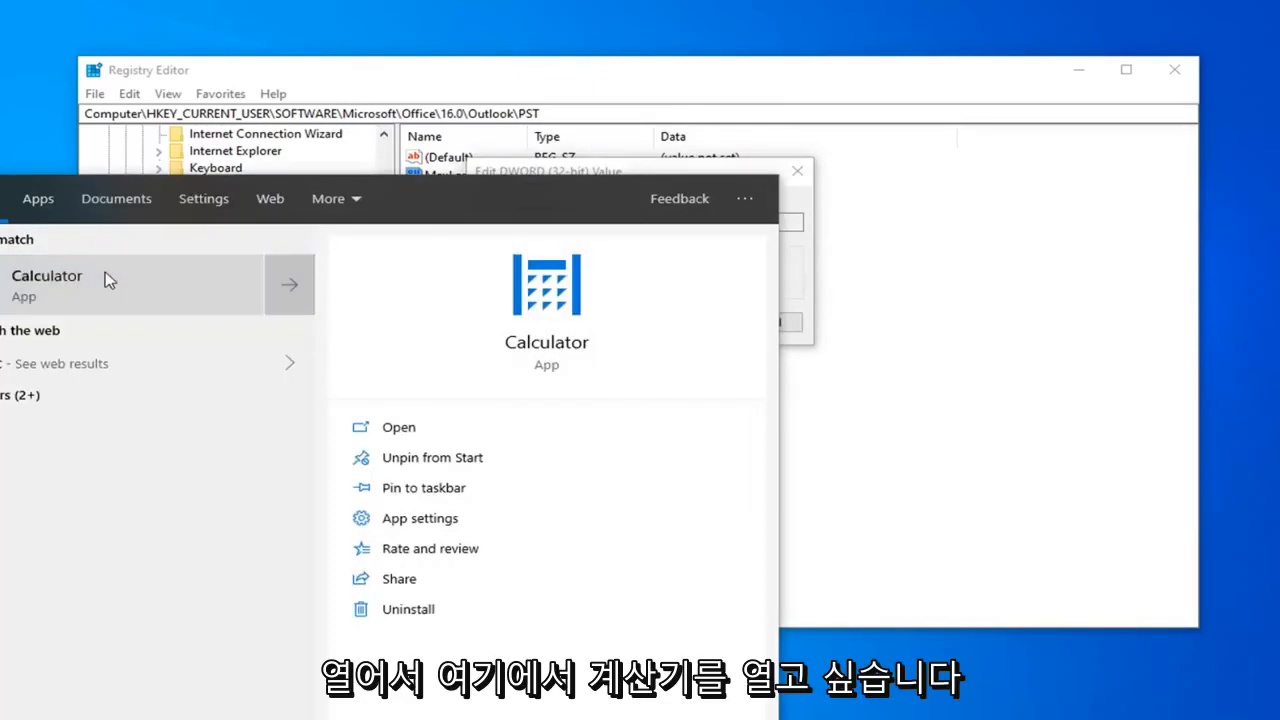
{"action": "left_click", "coordinate": [108, 281]}
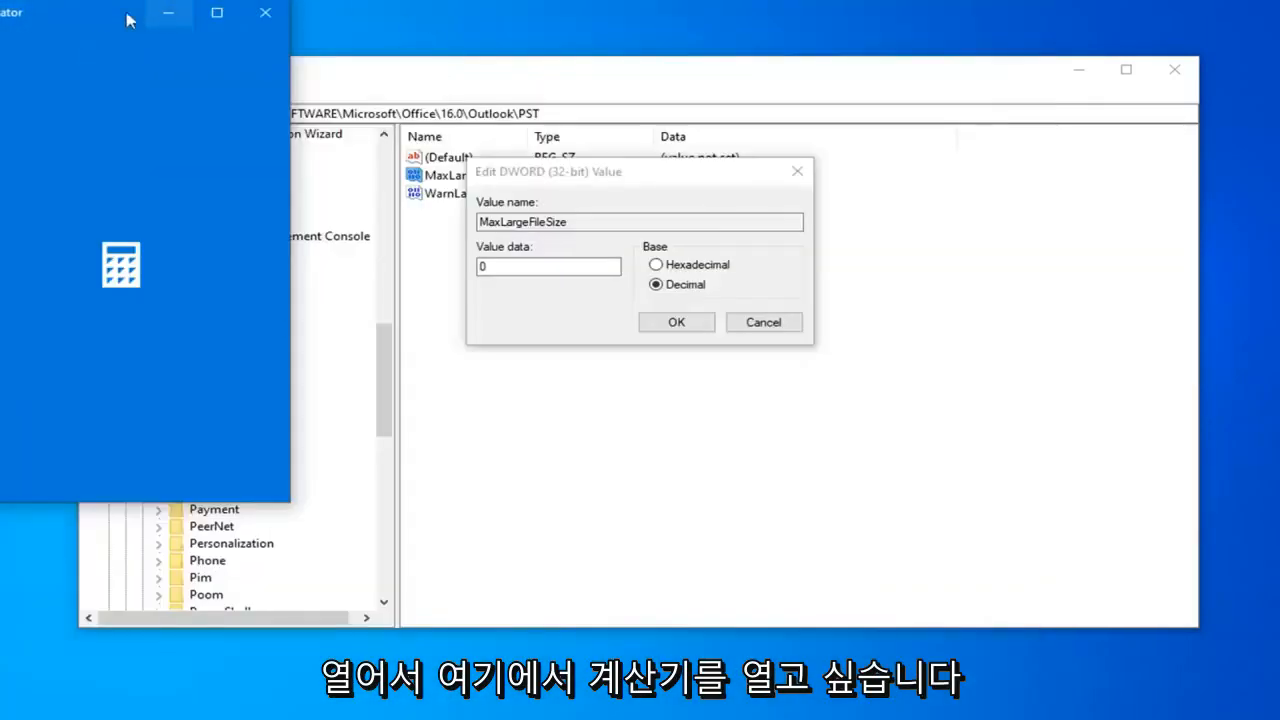
{"action": "left_click_drag", "start_coordinate": [62, 23], "coordinate": [986, 120]}
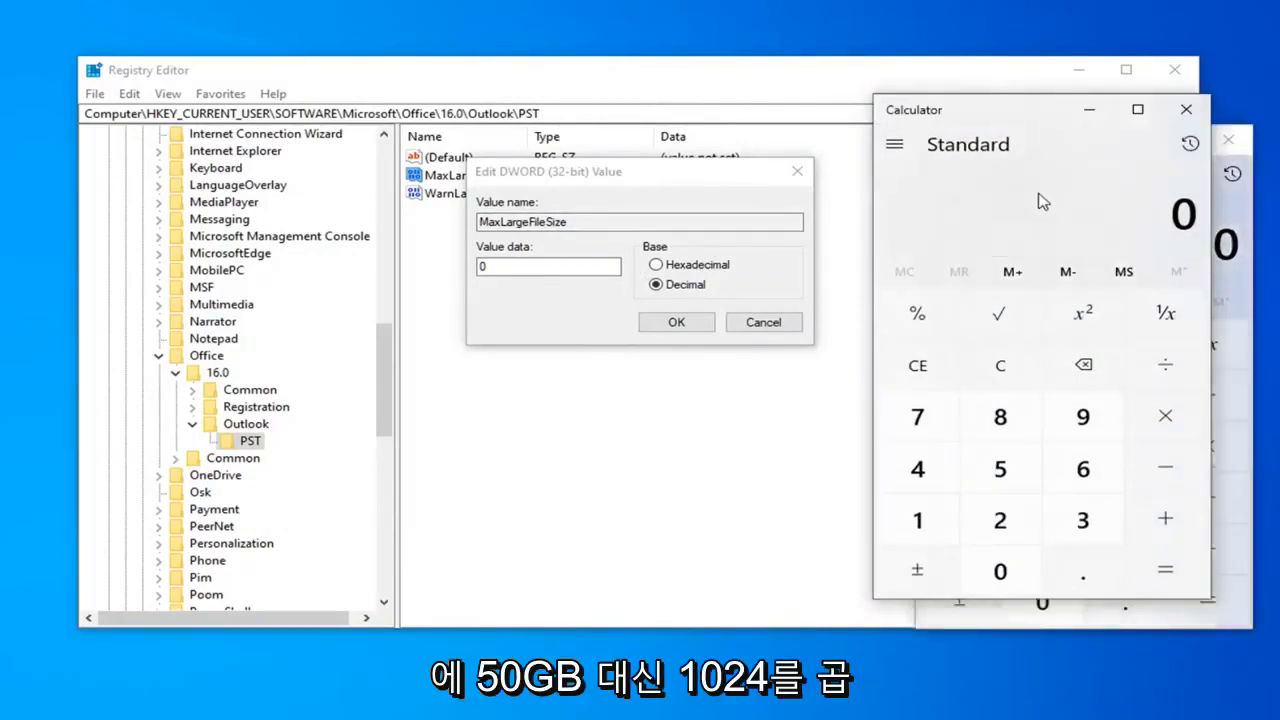
{"action": "left_click", "coordinate": [1185, 113]}
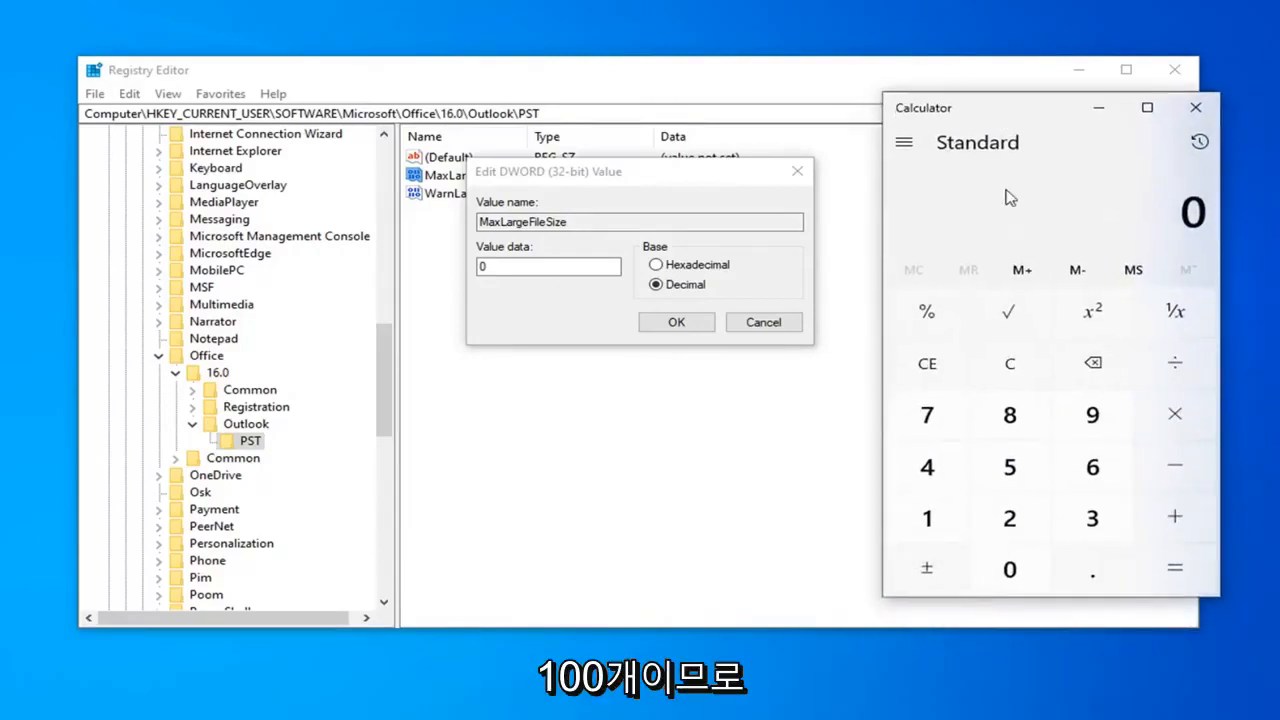
Step: Multiply 100 by 1024 in Calculator to convert 100 GB to megabytes
{"action": "type", "text": "100"}
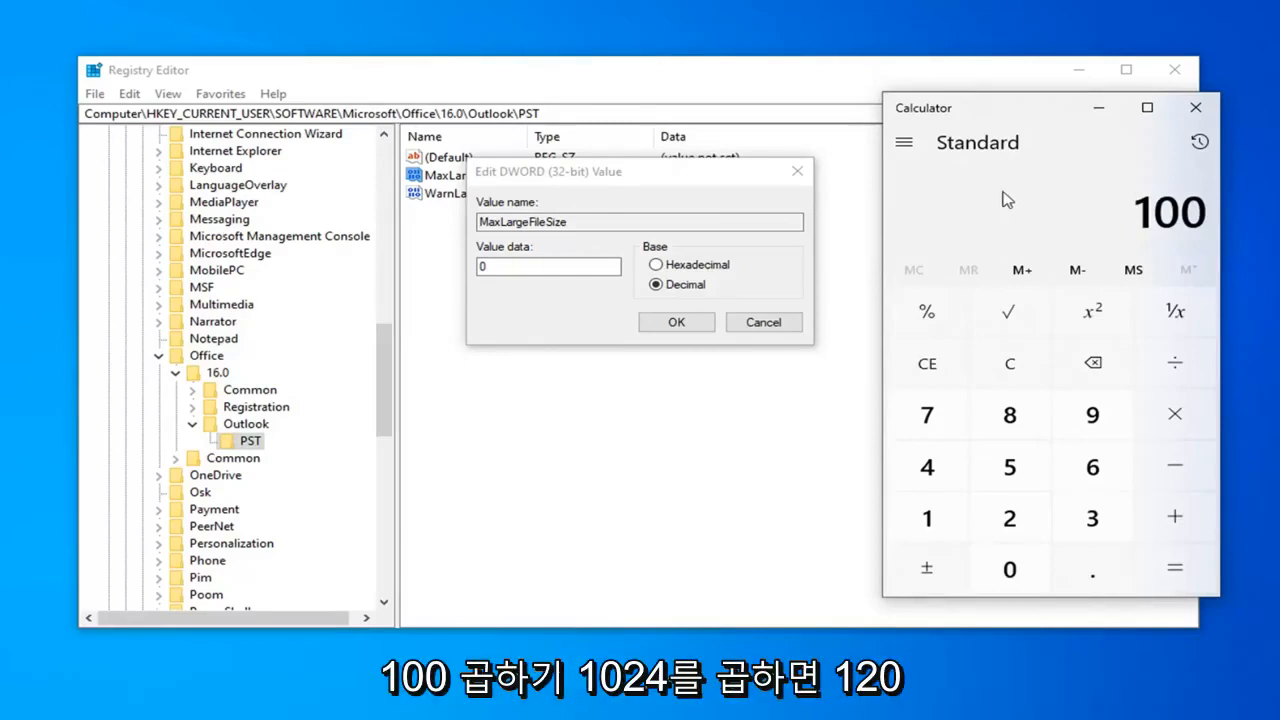
{"action": "key", "text": "asterisk"}
{"action": "type", "text": "1024"}
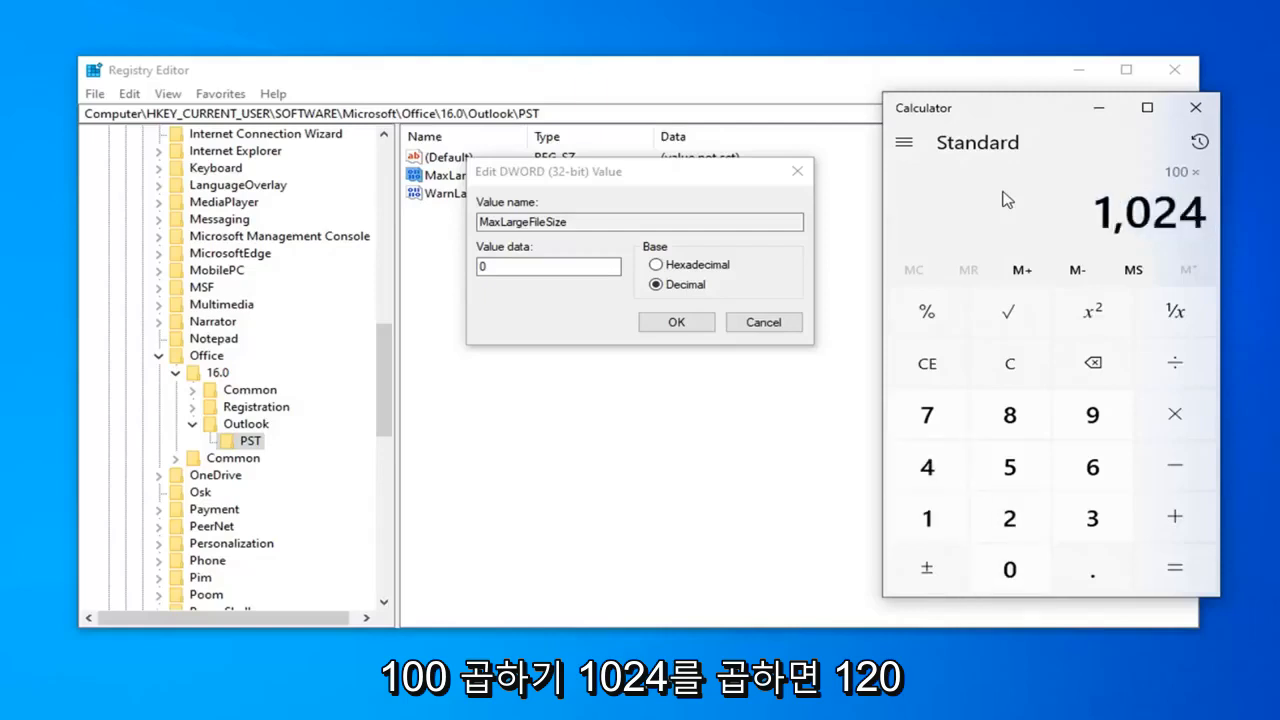
{"action": "key", "text": "Return"}
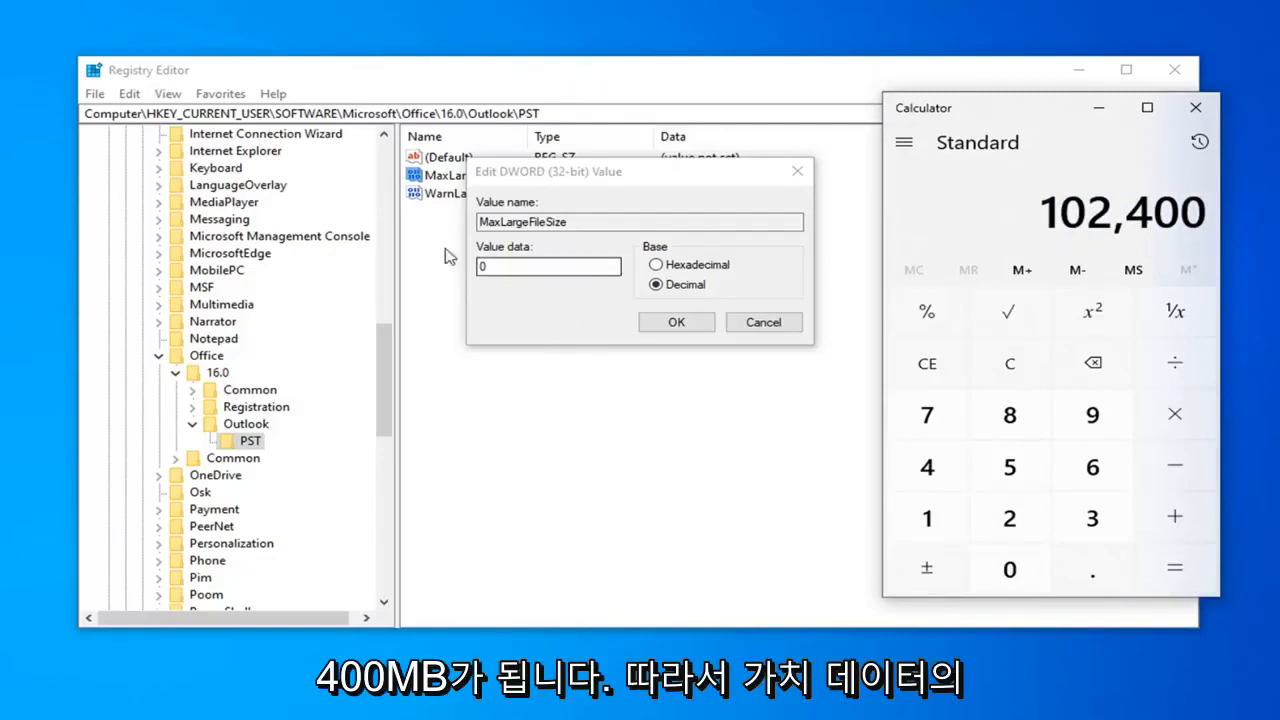
Step: Move Calculator clear of the dialog, set the MaxLargeFileSize value data to 102400, and confirm it
{"action": "left_click", "coordinate": [482, 266]}
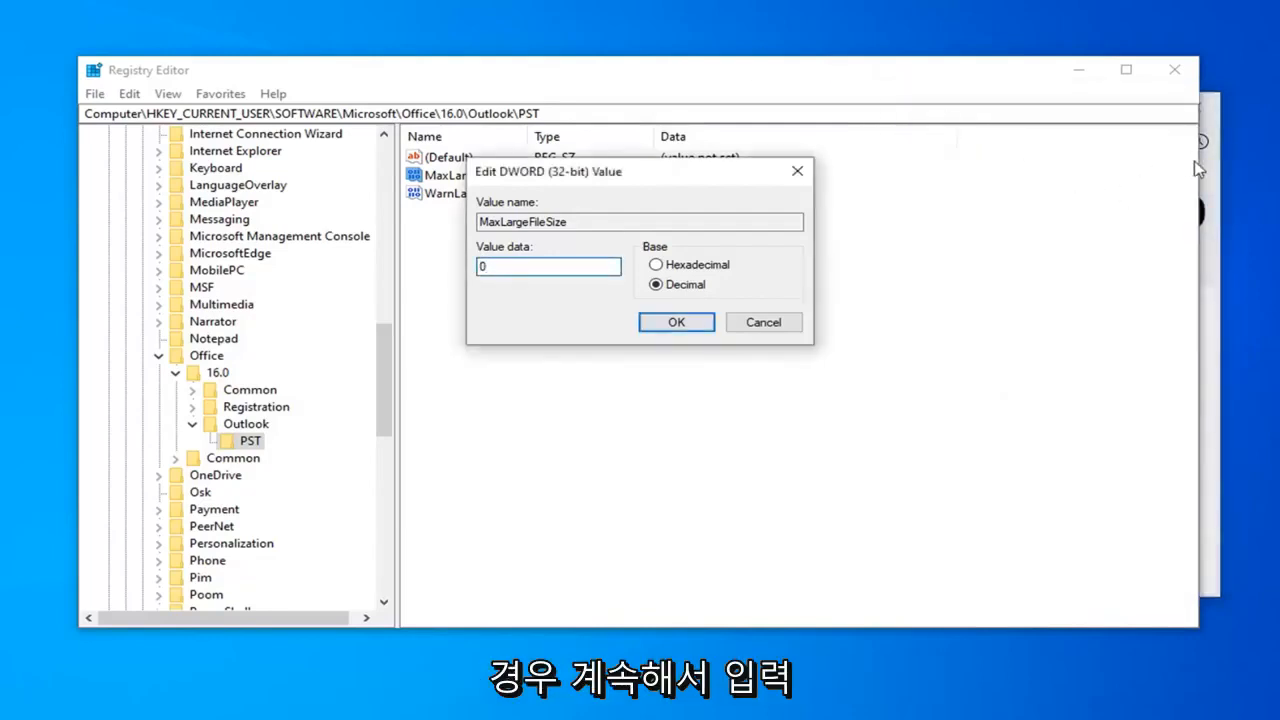
{"action": "left_click", "coordinate": [1217, 175]}
{"action": "left_click_drag", "start_coordinate": [1050, 115], "coordinate": [1218, 149]}
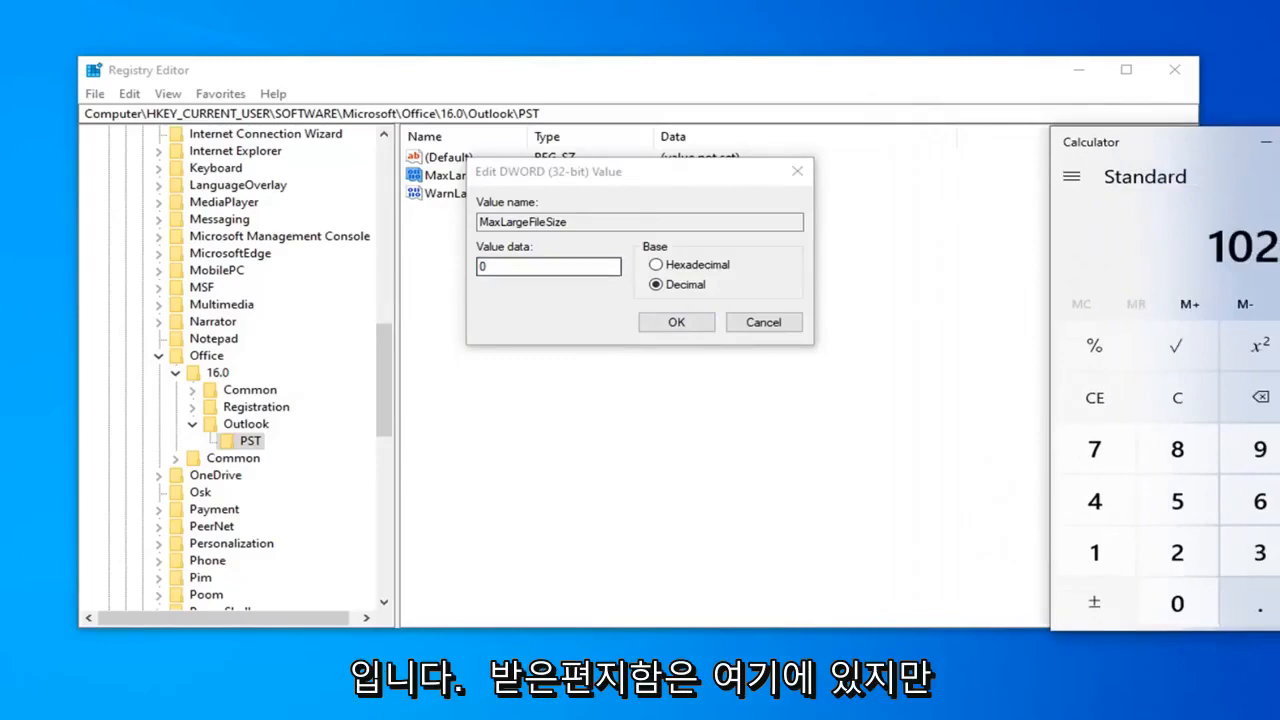
{"action": "mouse_move", "coordinate": [1138, 149]}
{"action": "left_mouse_down"}
{"action": "mouse_move", "coordinate": [1030, 149]}
{"action": "mouse_move", "coordinate": [1136, 162]}
{"action": "left_mouse_up"}
{"action": "left_click", "coordinate": [464, 263]}
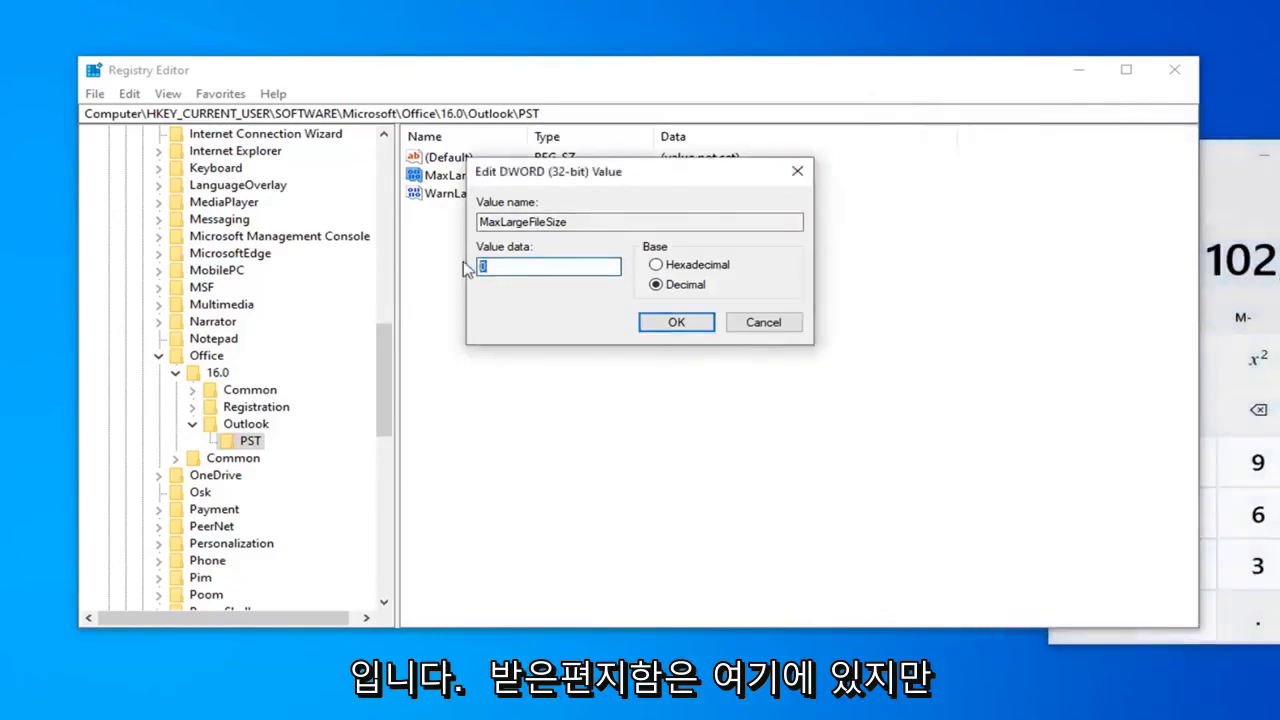
{"action": "type", "text": "1024"}
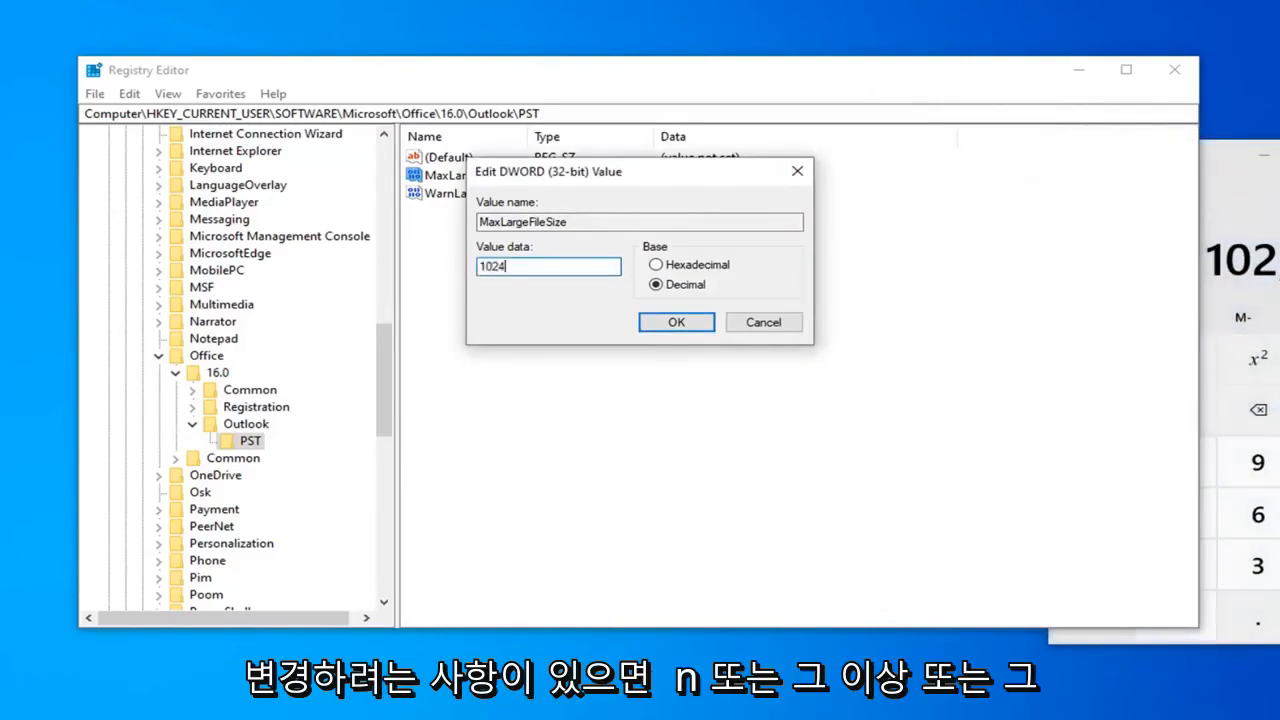
{"action": "type", "text": "00"}
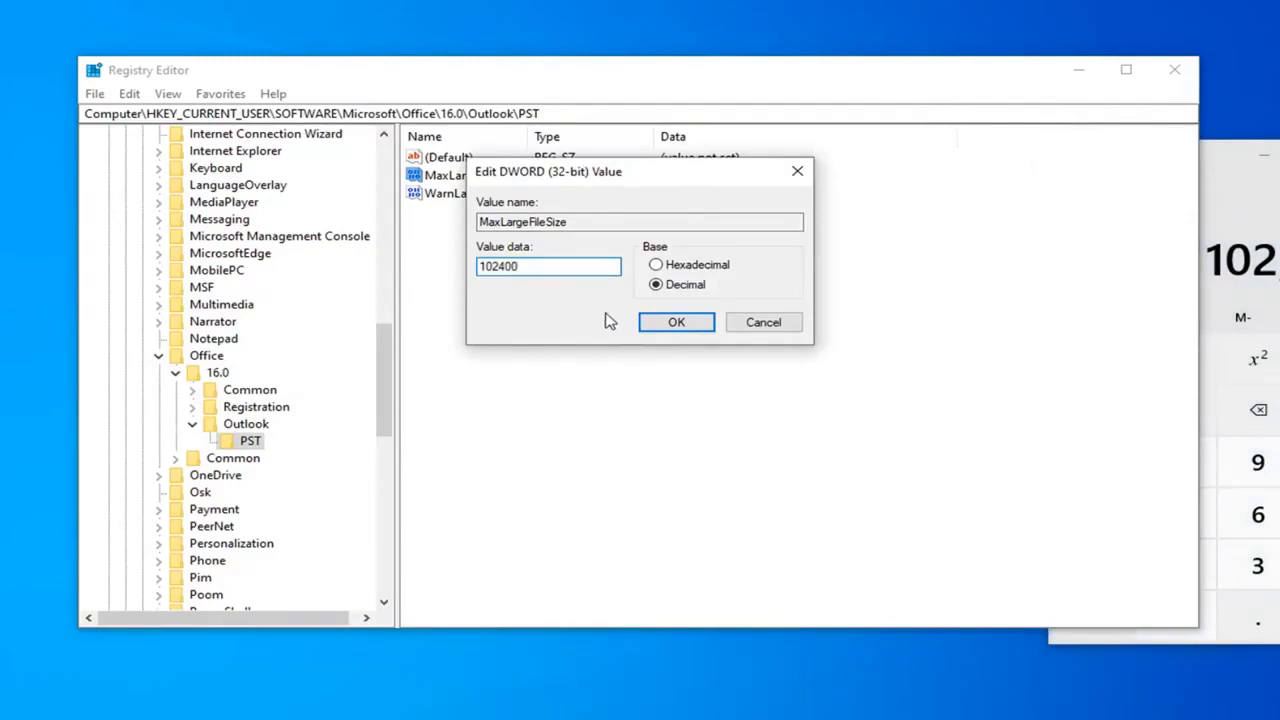
{"action": "left_click", "coordinate": [677, 322]}
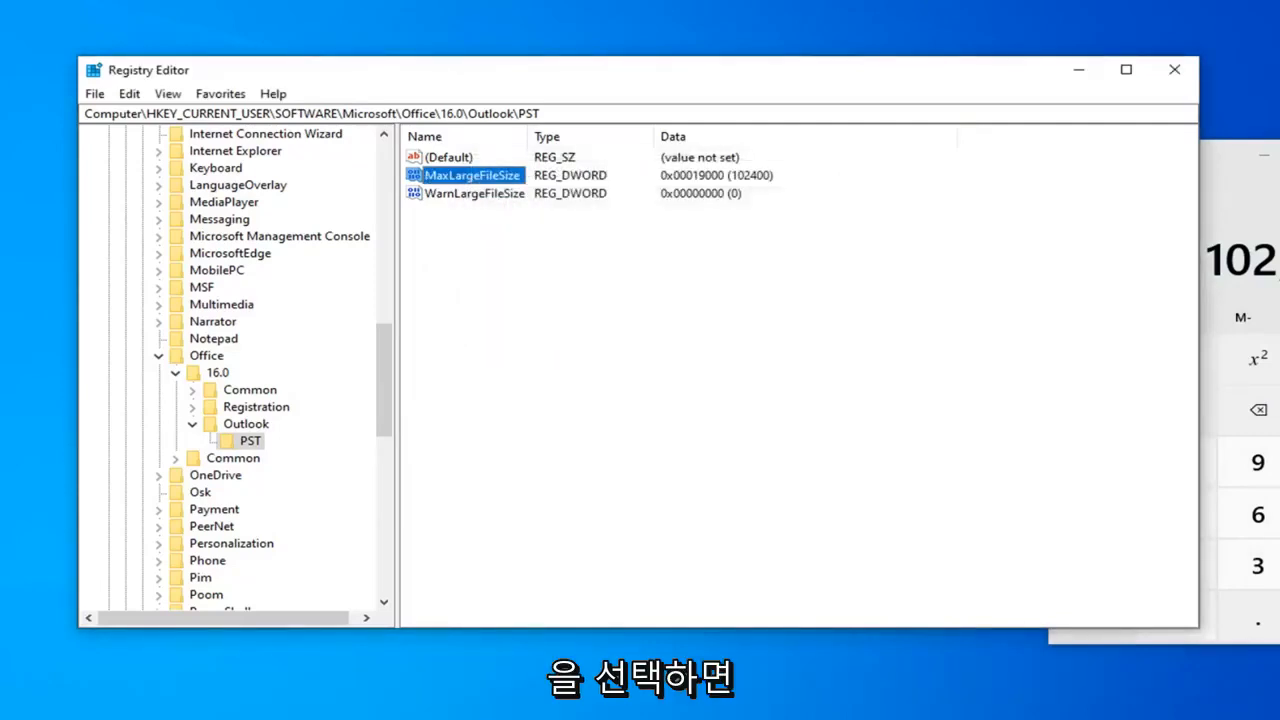
Step: Open the WarnLargeFileSize value for editing and move its dialog clear of the value list
{"action": "left_click", "coordinate": [450, 196]}
{"action": "double_click", "coordinate": [458, 196]}
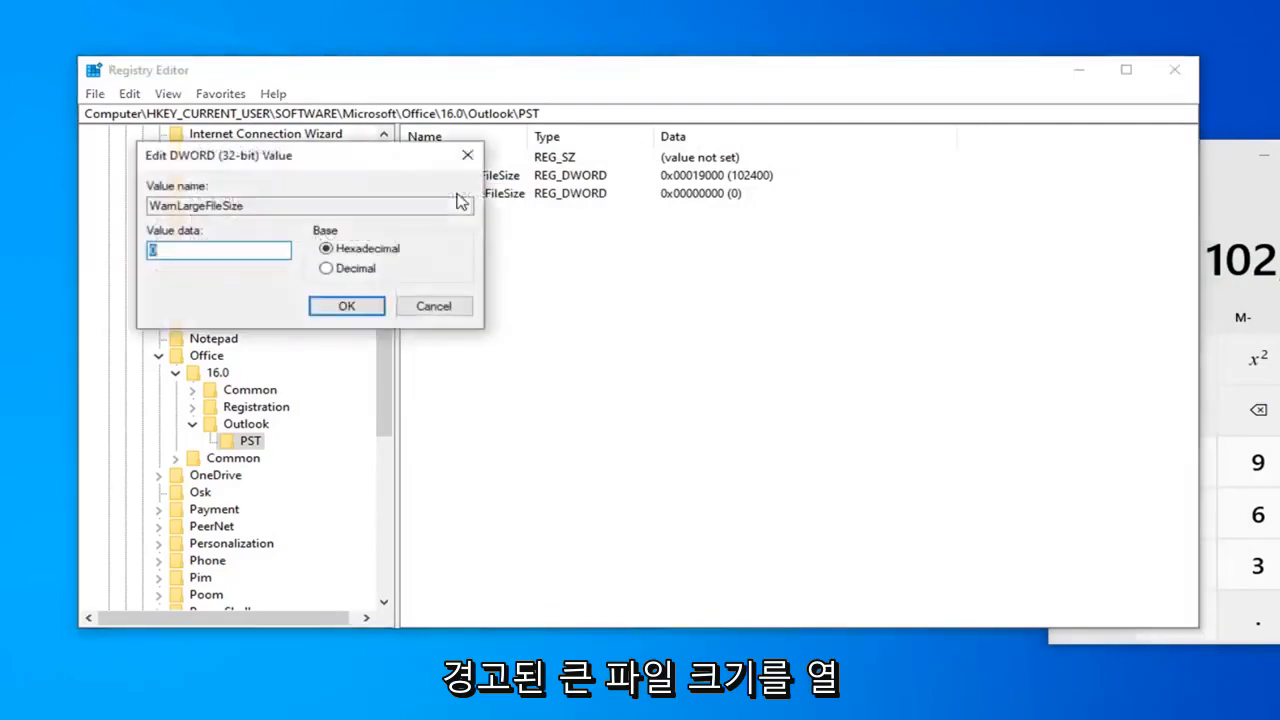
{"action": "left_click_drag", "start_coordinate": [345, 161], "coordinate": [418, 254]}
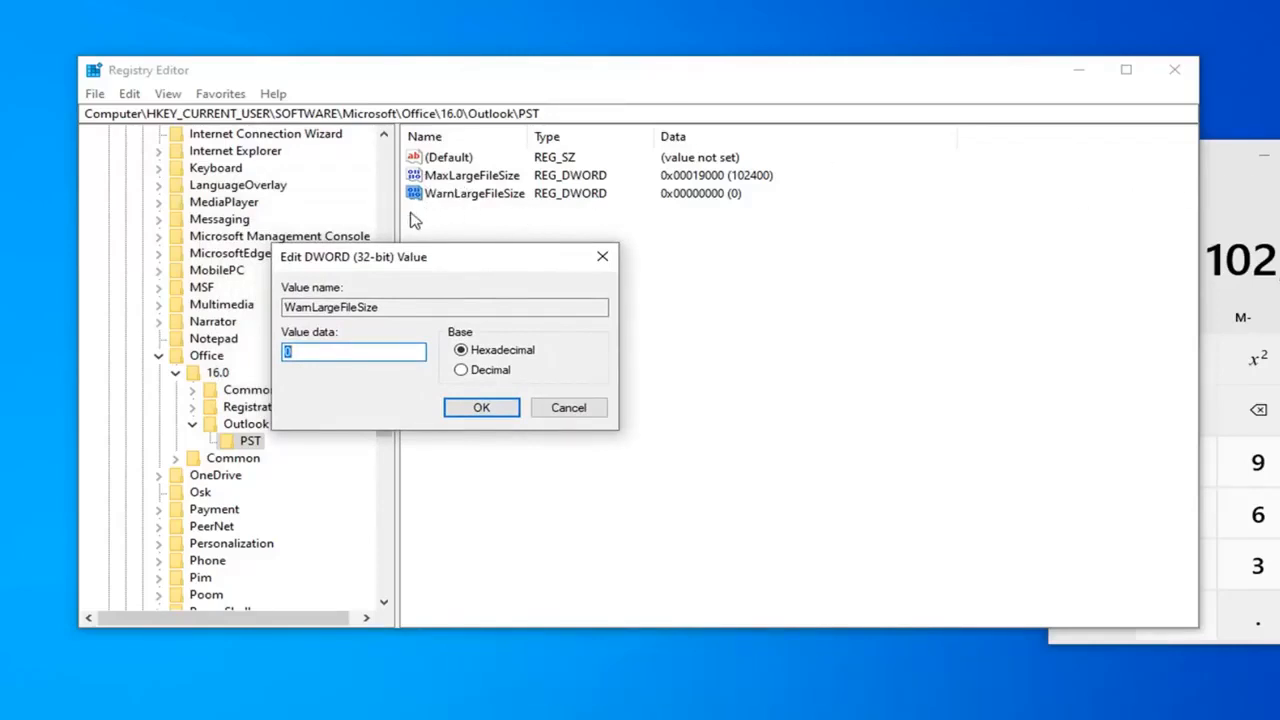
Step: Bring Calculator fully into view and multiply 102400 by 0.95 to get the 95% warning threshold
{"action": "left_click", "coordinate": [1255, 190]}
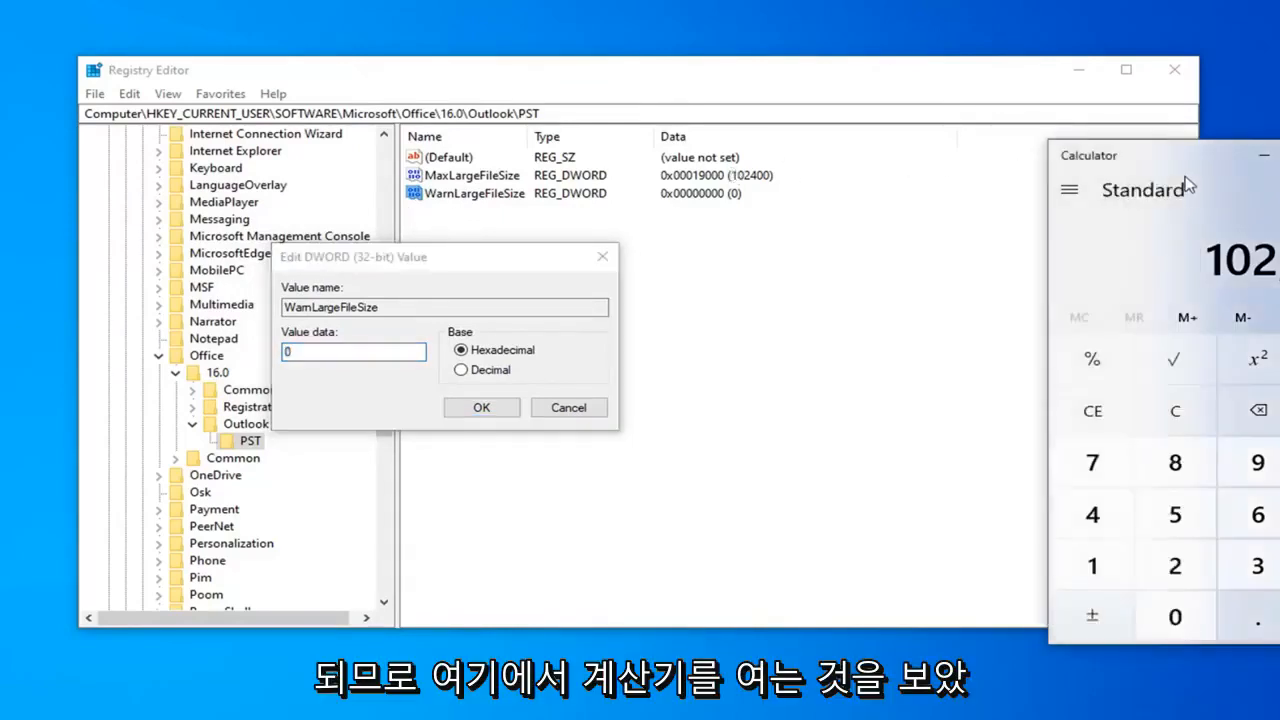
{"action": "left_click_drag", "start_coordinate": [1177, 168], "coordinate": [977, 211]}
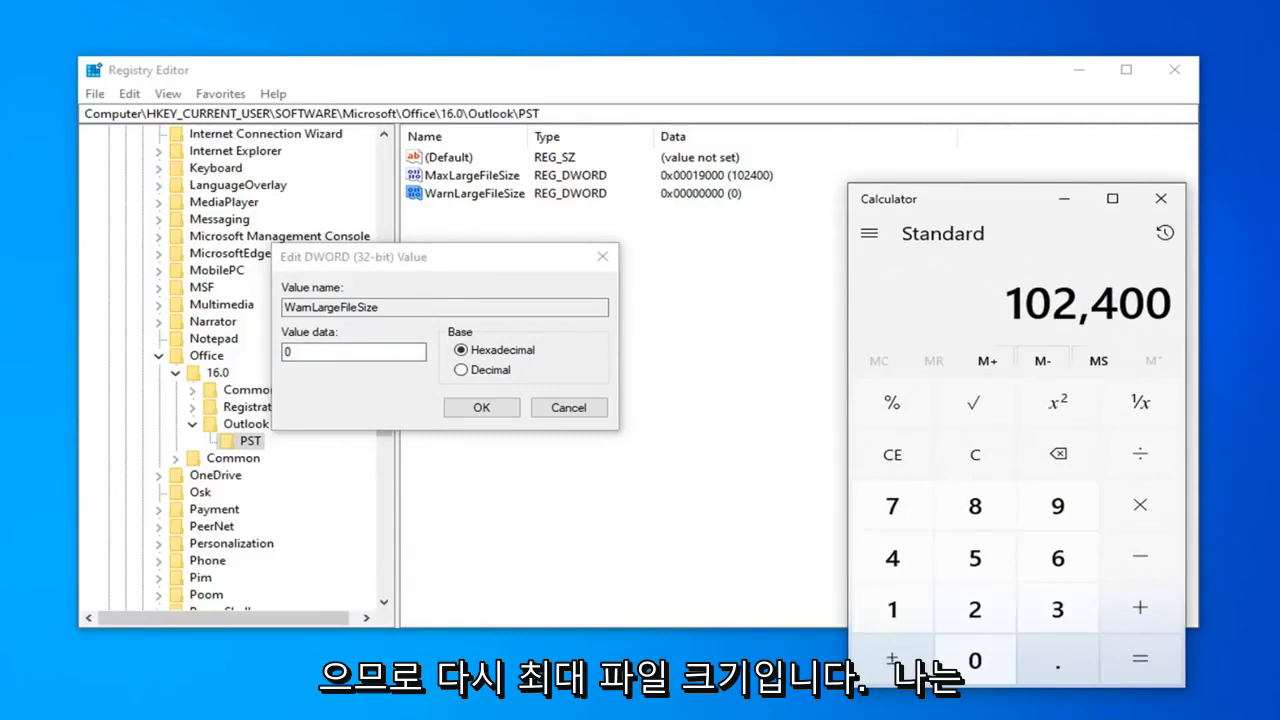
{"action": "key", "text": "asterisk"}
{"action": "type", "text": "0.95"}
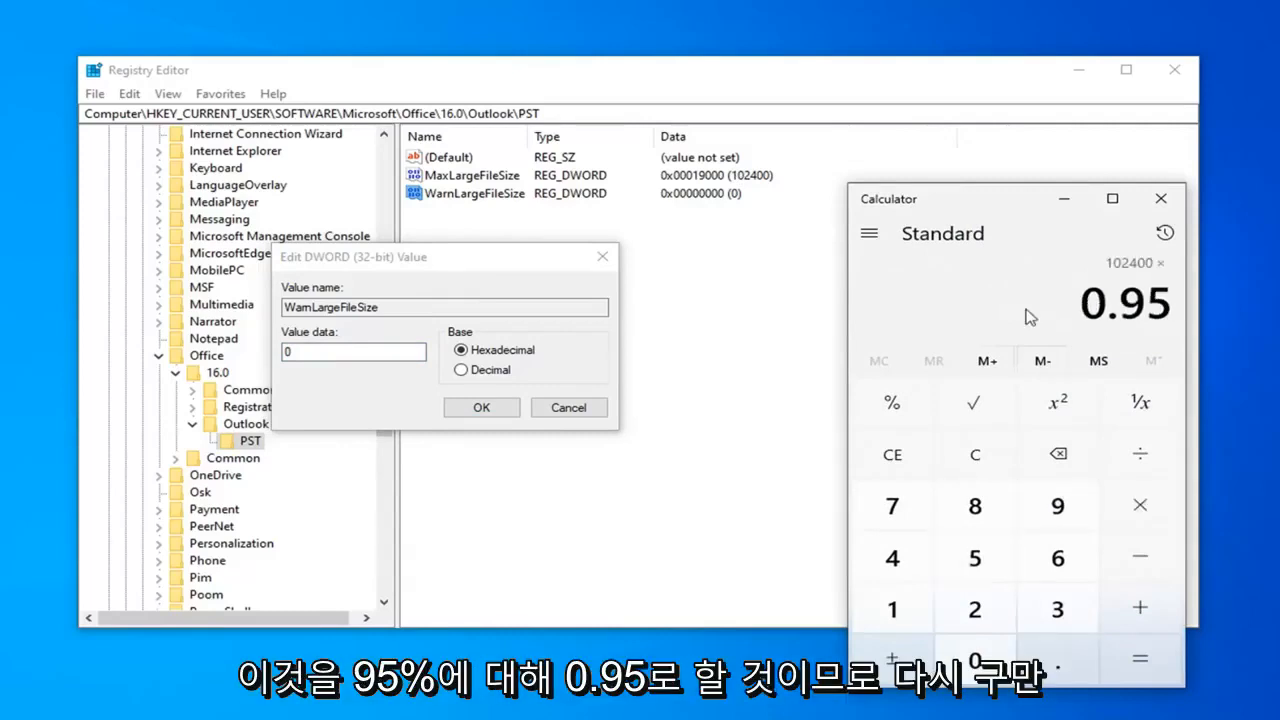
{"action": "key", "text": "Return"}
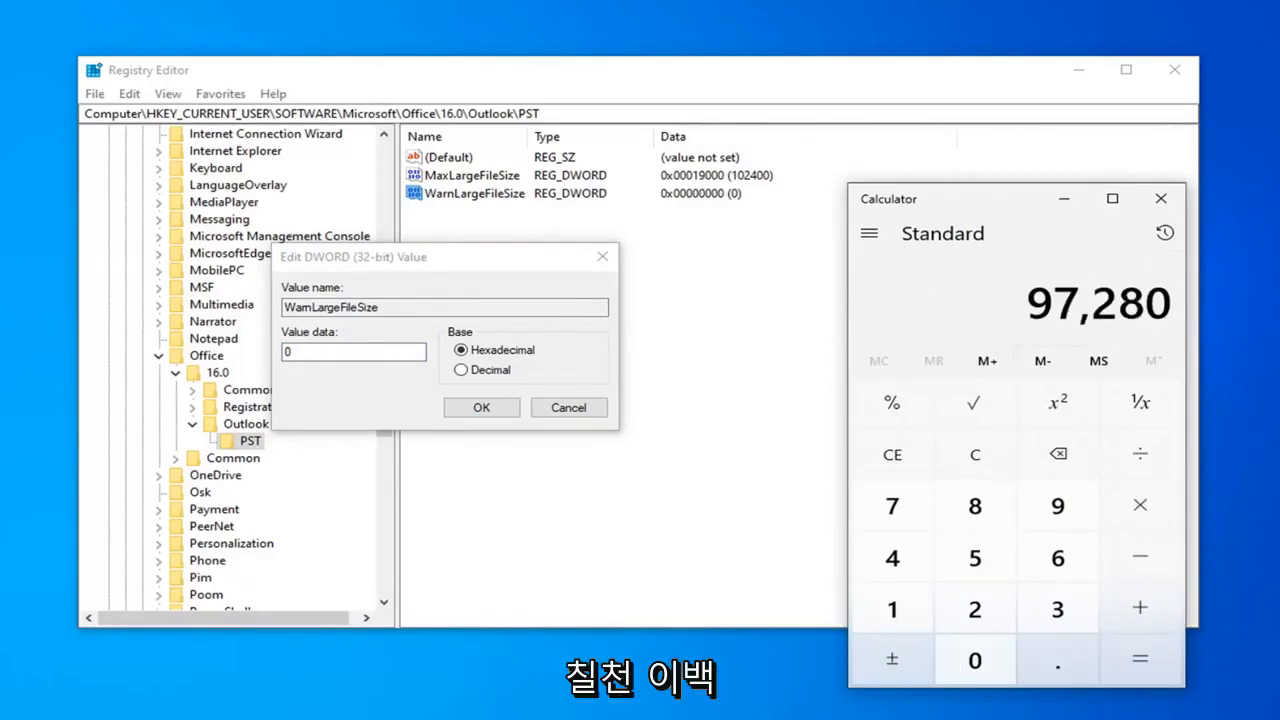
Step: Return to Registry Editor, set the WarnLargeFileSize value to 97280 with Decimal base, and confirm it
{"action": "left_click", "coordinate": [975, 474]}
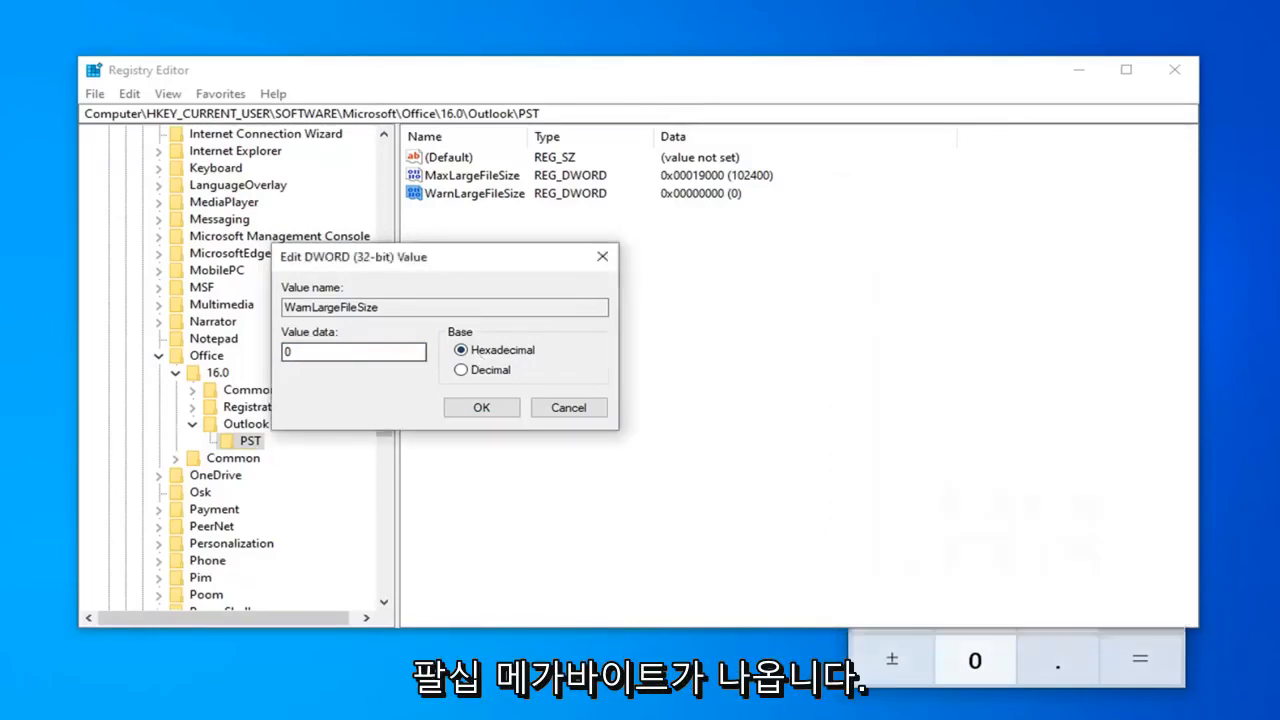
{"action": "key", "text": "alt+Tab"}
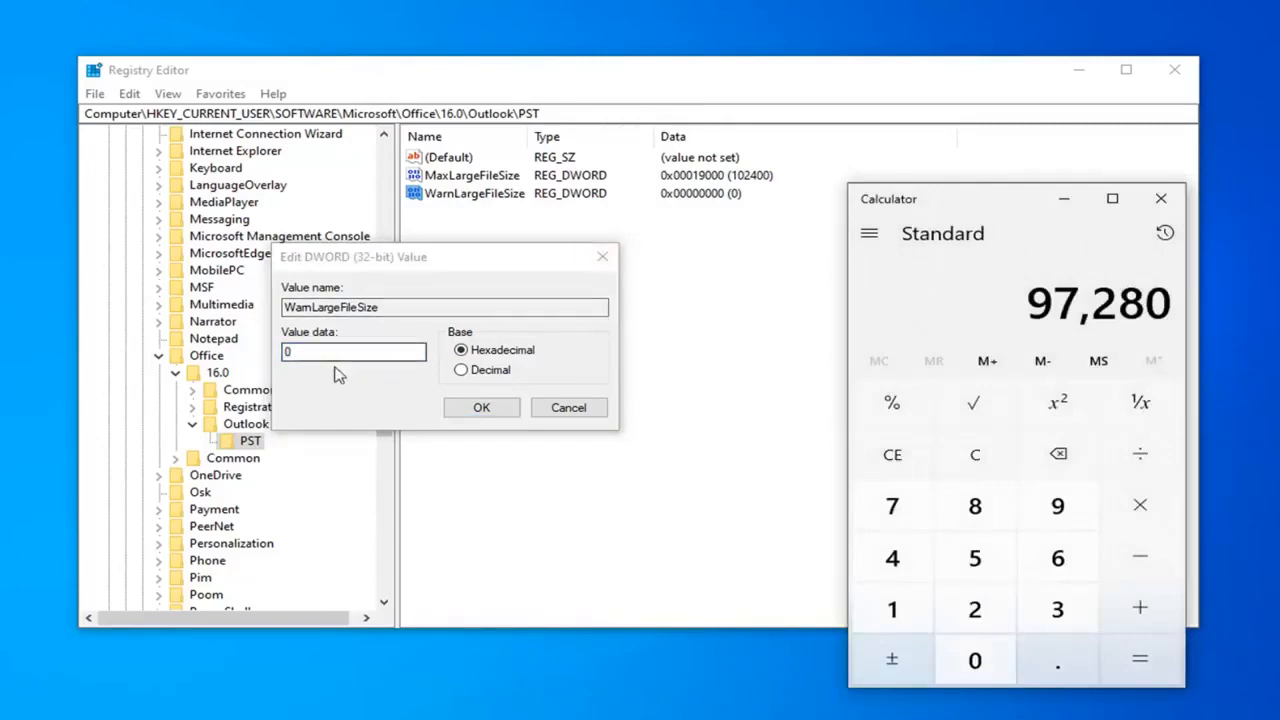
{"action": "key", "text": "alt+Tab"}
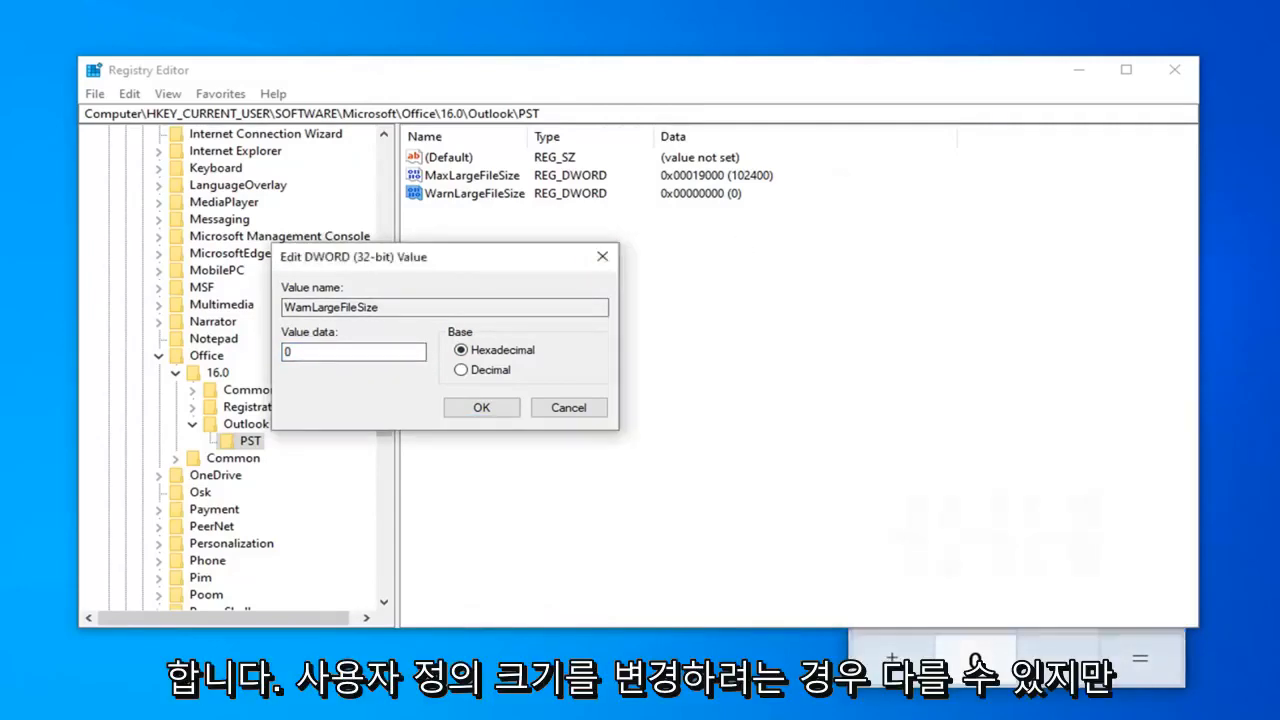
{"action": "type", "text": "697"}
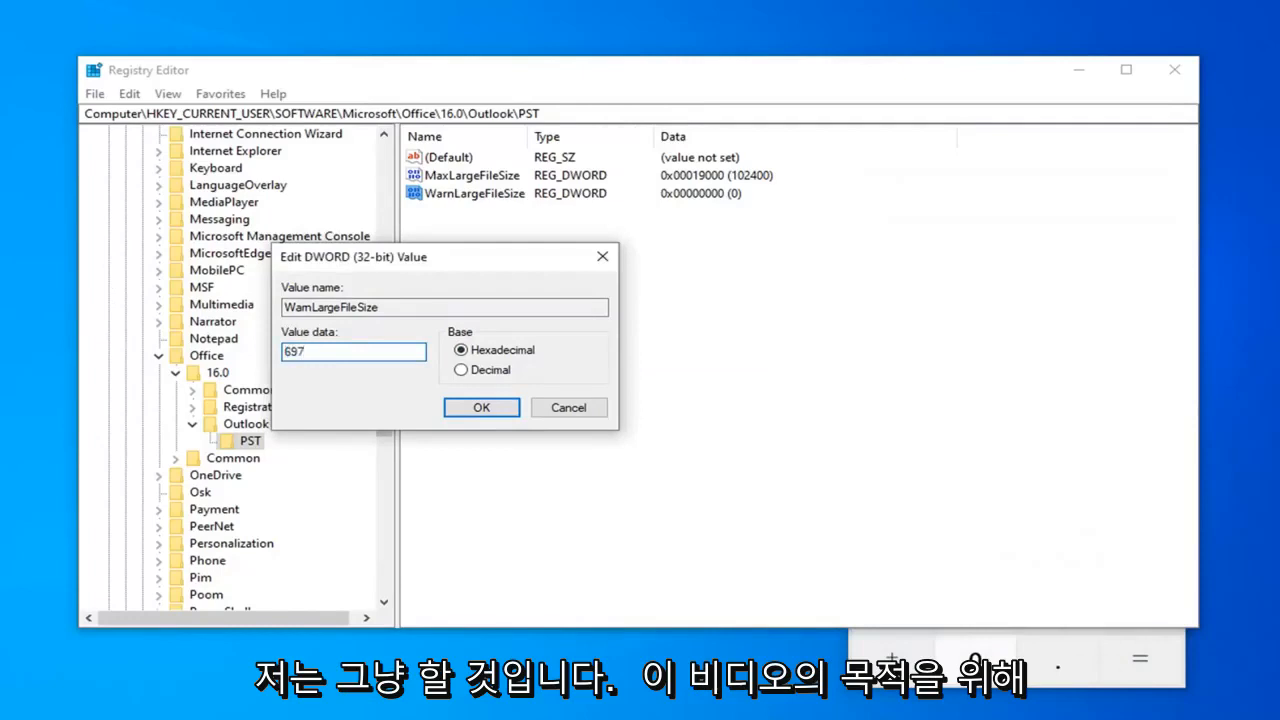
{"action": "type", "text": "9"}
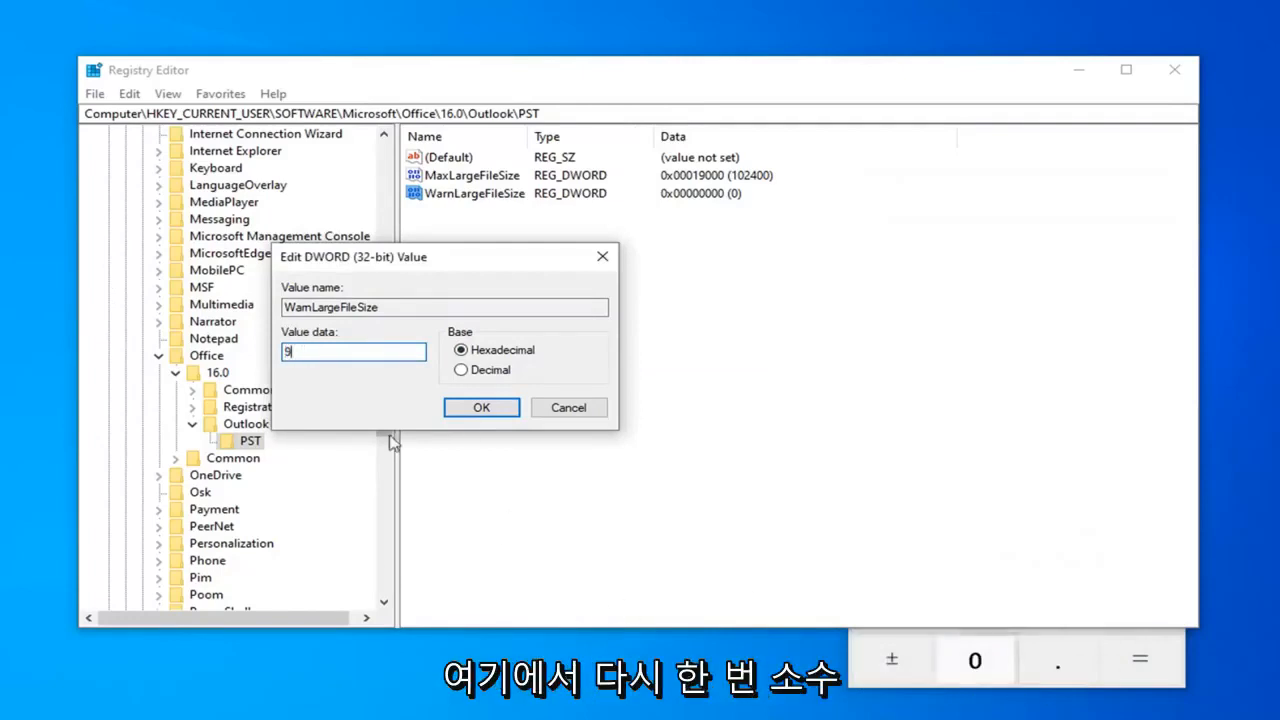
{"action": "left_click", "coordinate": [460, 370]}
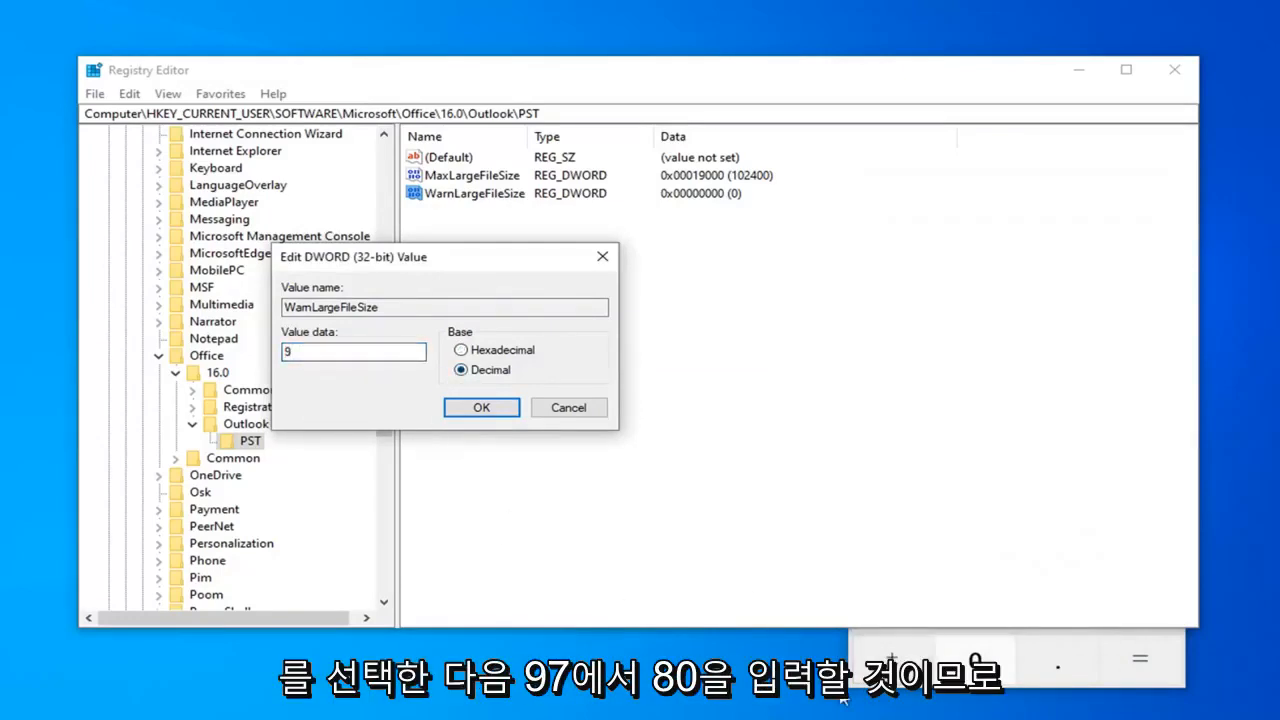
{"action": "key", "text": "alt+Tab"}
{"action": "key", "text": "alt+Tab"}
{"action": "type", "text": "7280"}
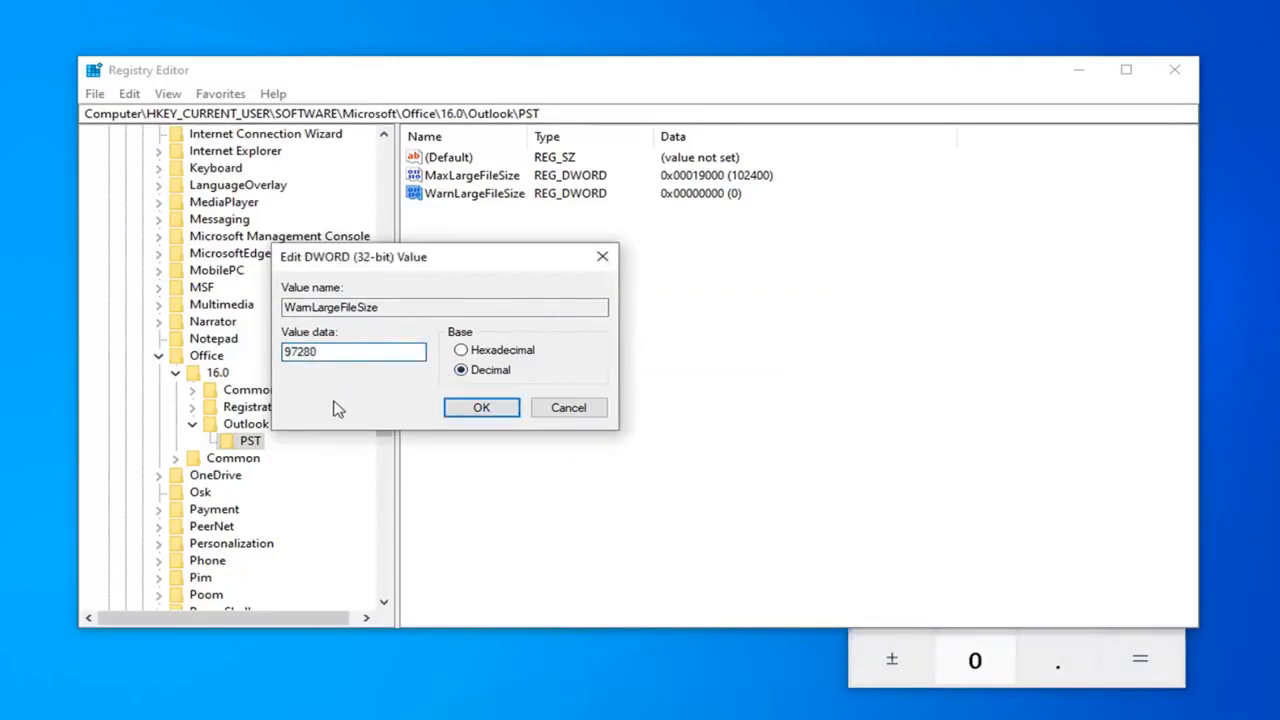
{"action": "left_click", "coordinate": [505, 405]}
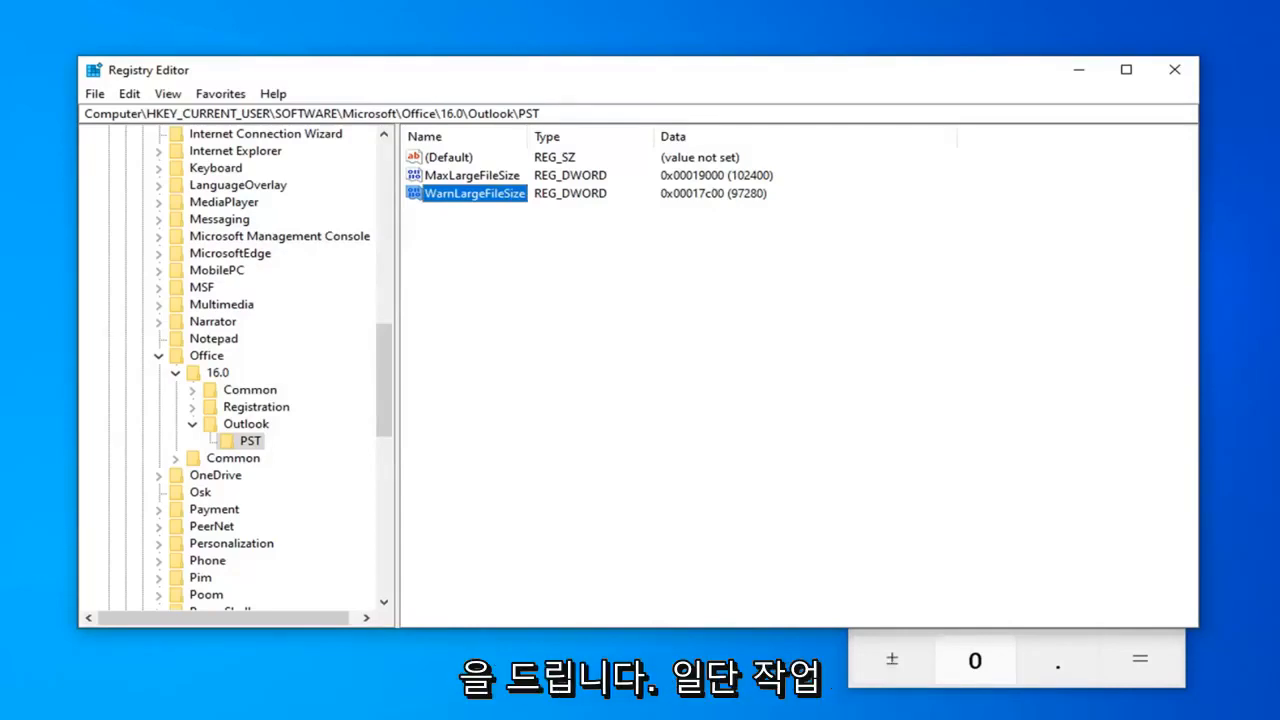
Step: Collapse the registry tree back to its root keys and close both Registry Editor and Calculator
{"action": "left_click", "coordinate": [192, 424]}
{"action": "left_click", "coordinate": [175, 373]}
{"action": "left_click", "coordinate": [158, 356]}
{"action": "scroll", "coordinate": [323, 391], "scroll_direction": "up", "scroll_amount": 15}
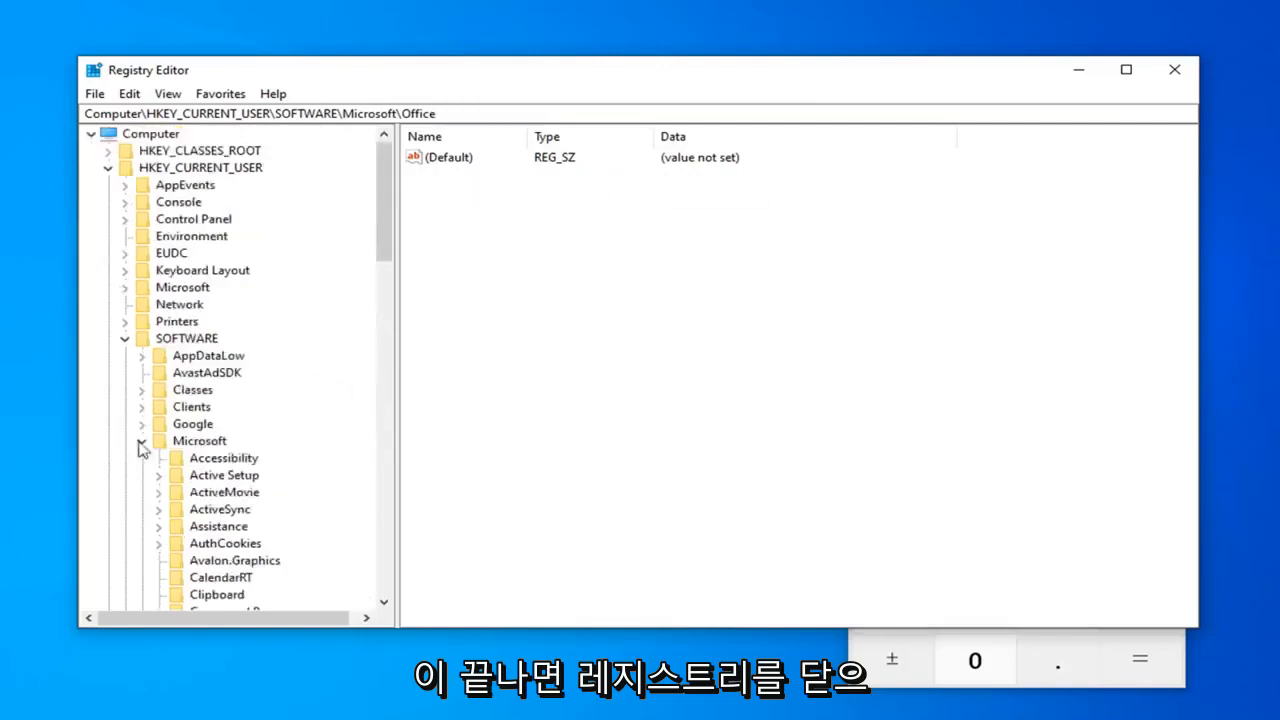
{"action": "left_click", "coordinate": [142, 442]}
{"action": "left_click", "coordinate": [124, 338]}
{"action": "left_click", "coordinate": [108, 167]}
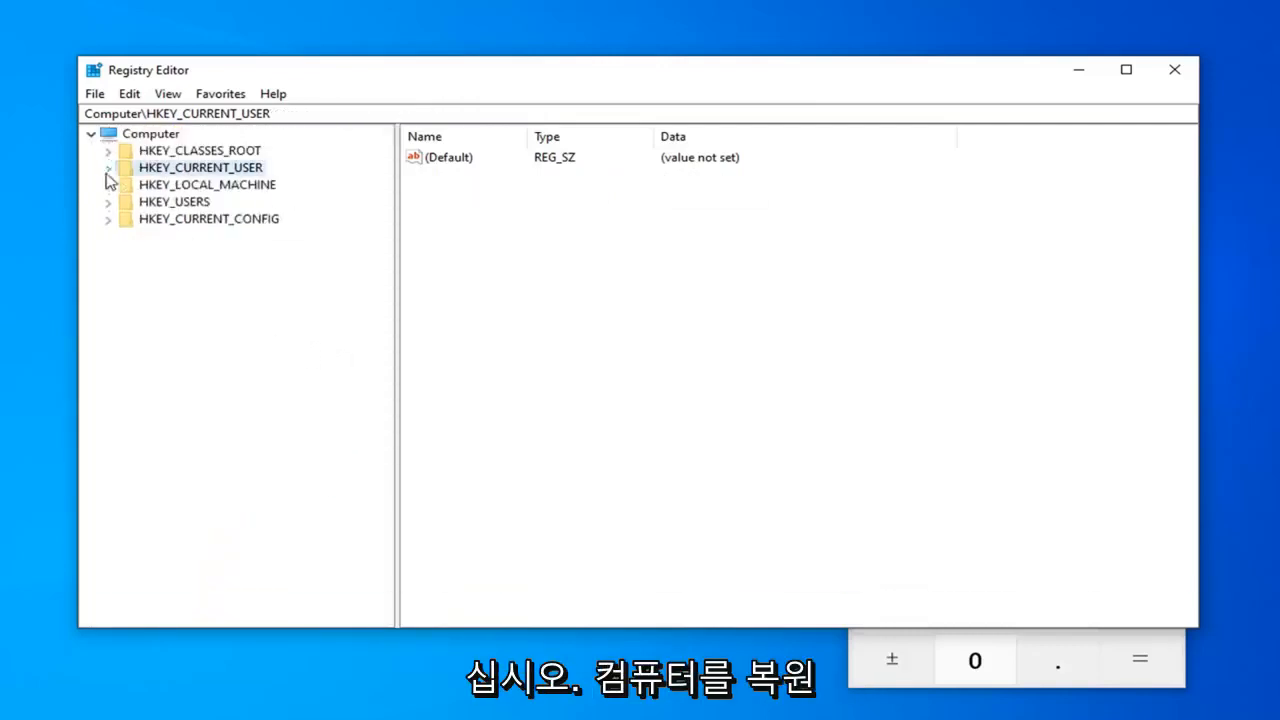
{"action": "left_click", "coordinate": [1175, 69]}
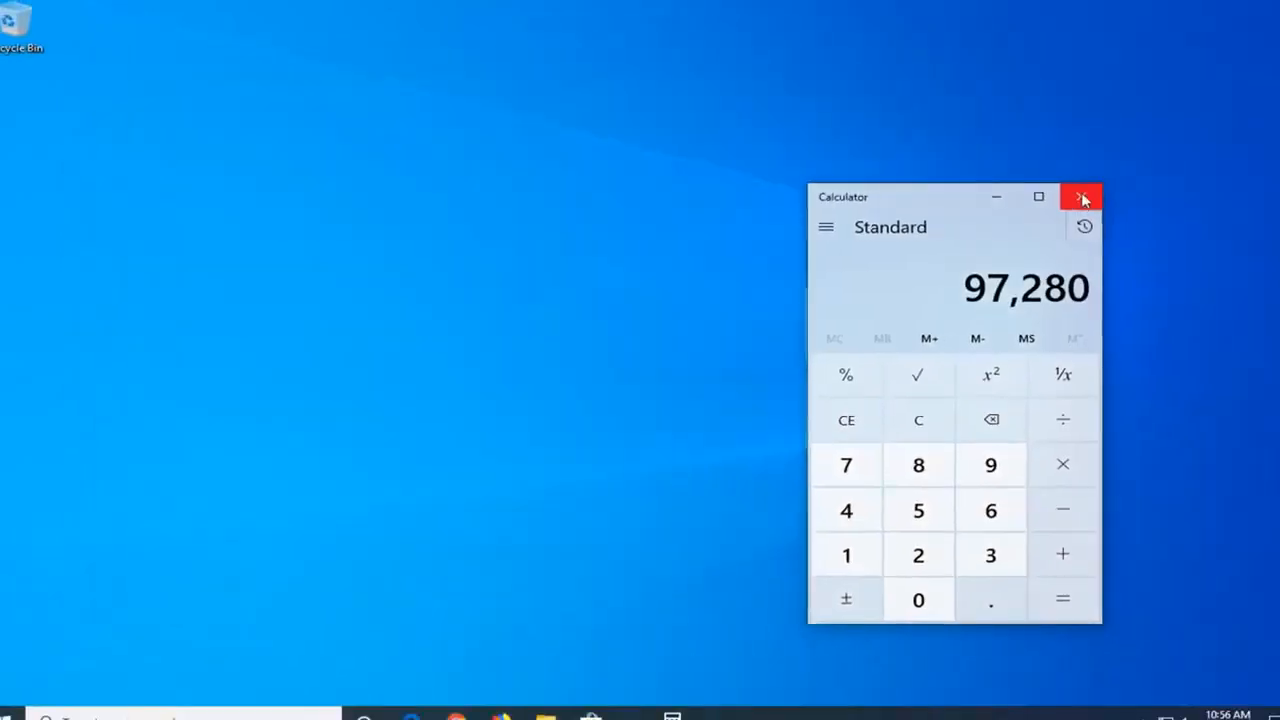
{"action": "left_click", "coordinate": [1080, 194]}
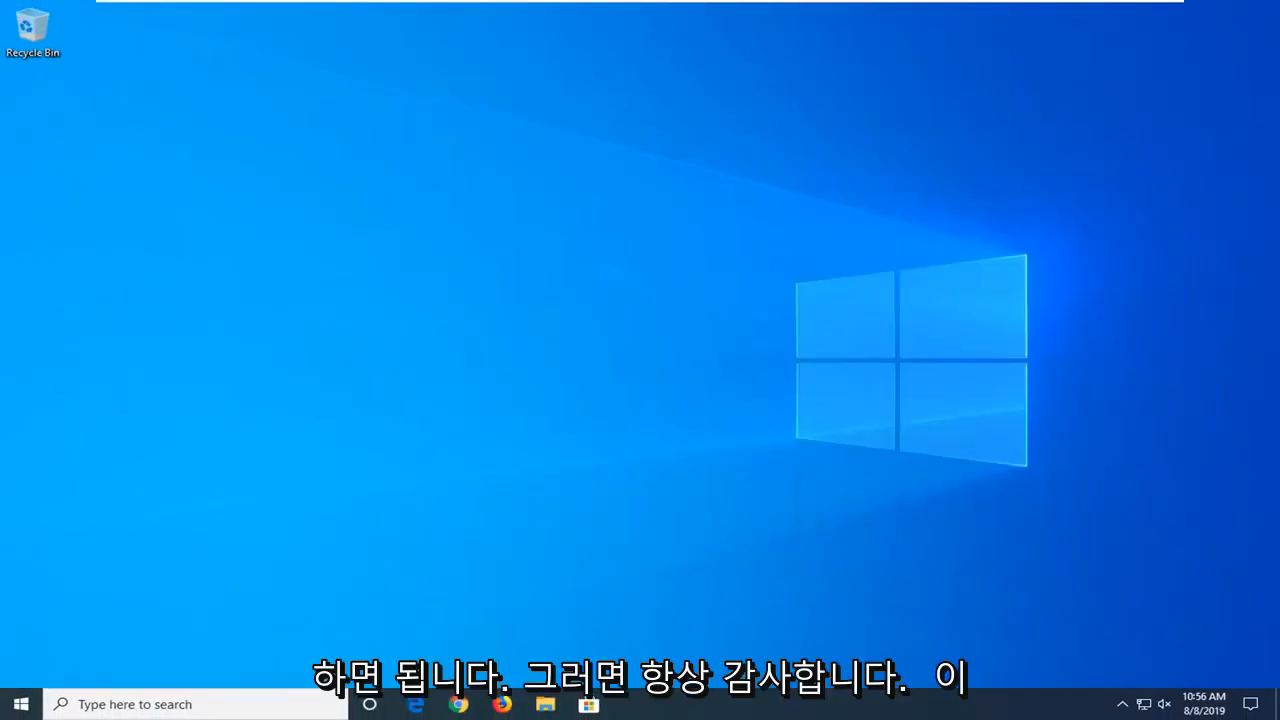